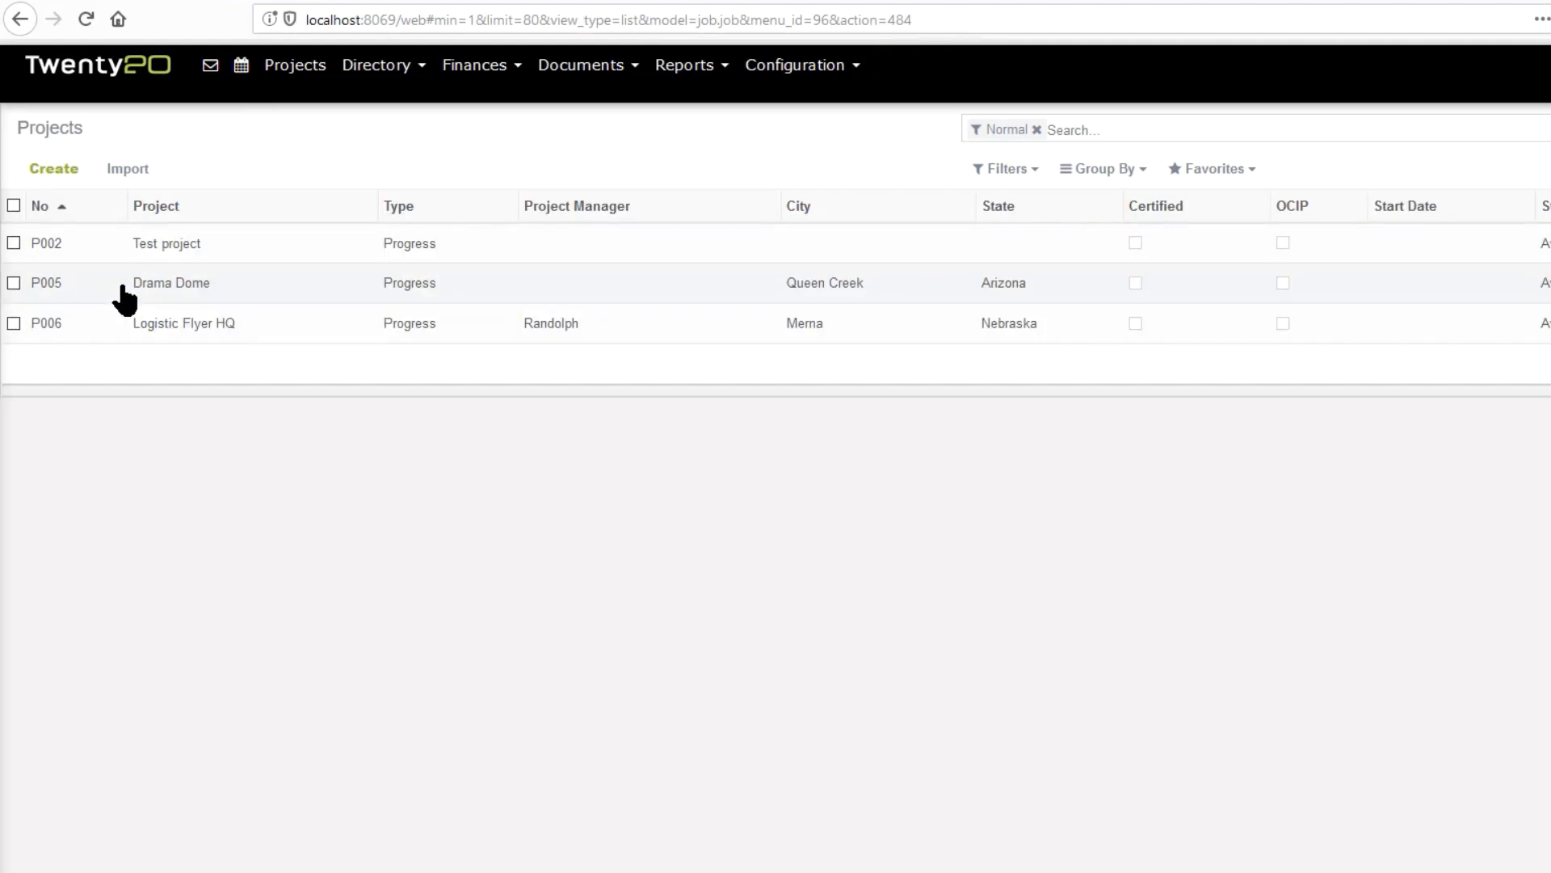
Create a new purchase order in the Logistic Flyer HQ project with the description "Framing lumber".
{"action": "left_click", "coordinate": [160, 333]}
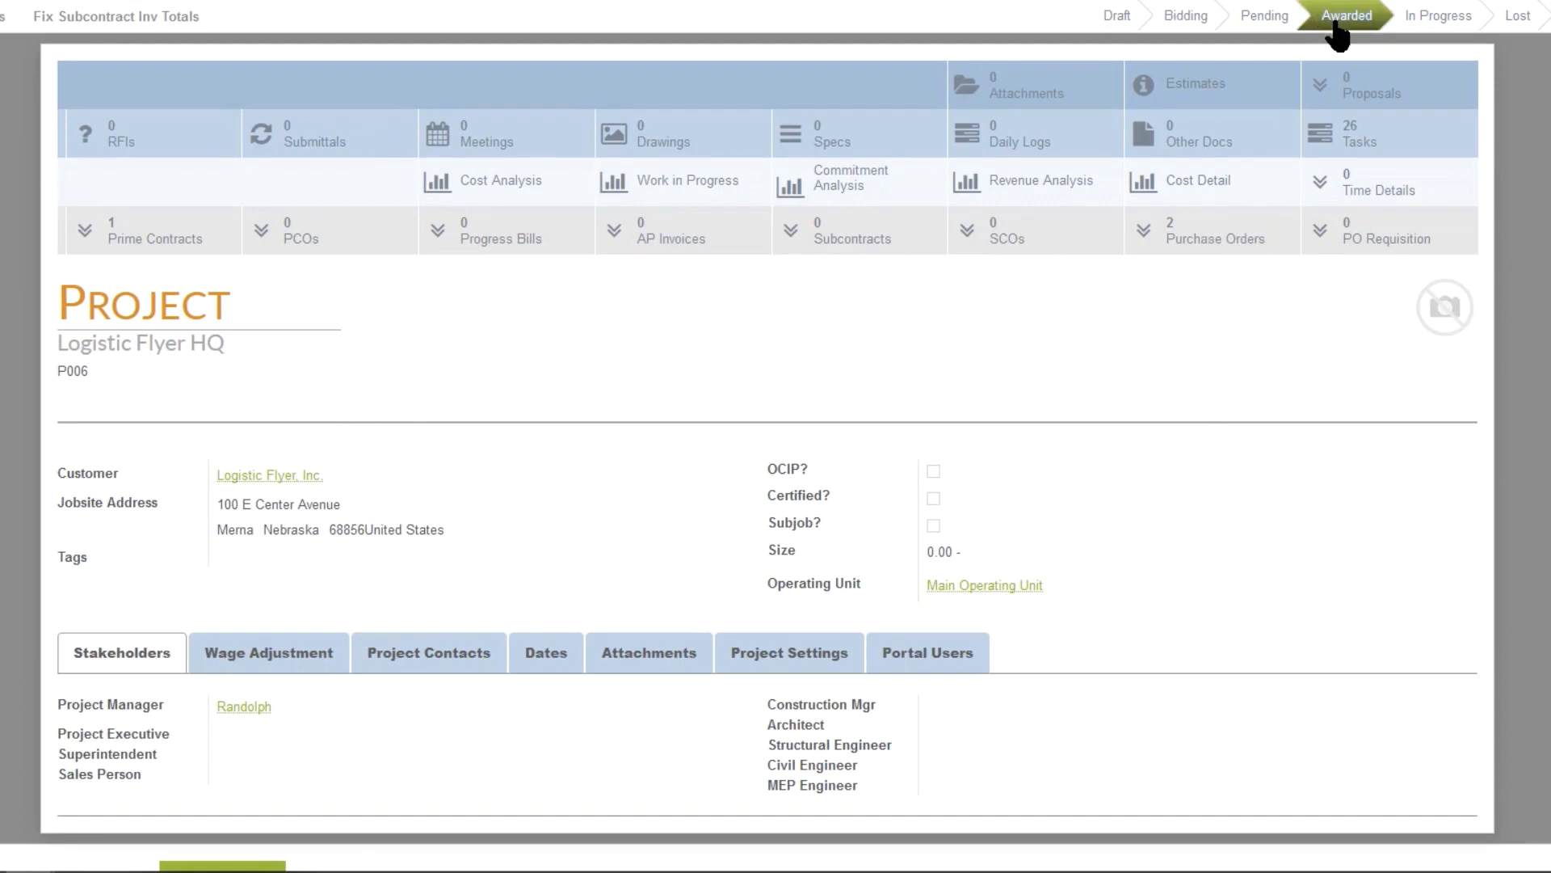
{"action": "left_click", "coordinate": [1195, 239]}
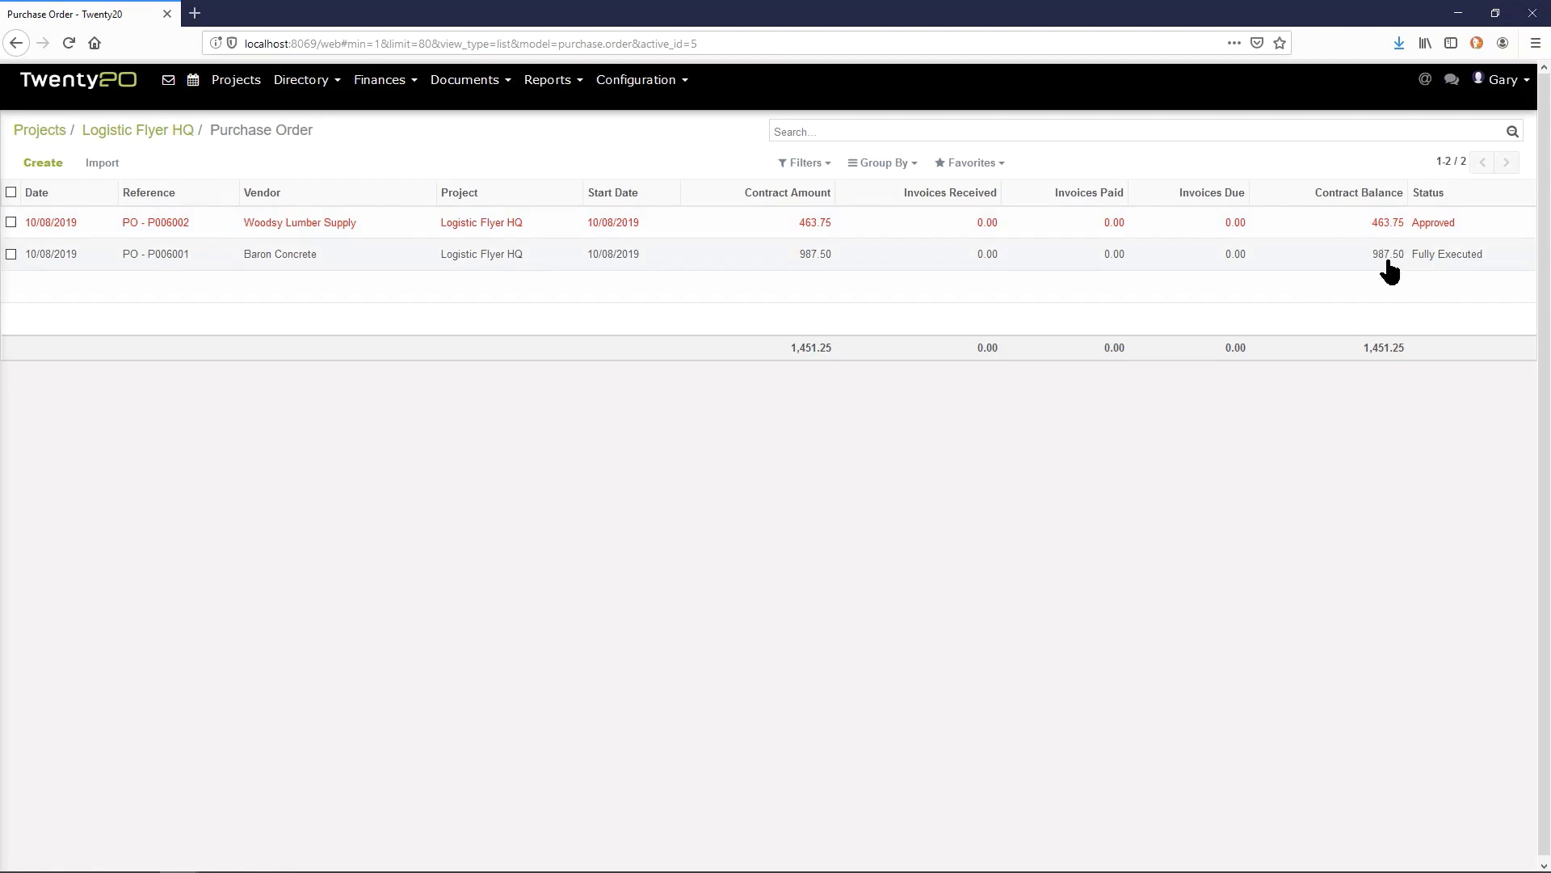
{"action": "left_click", "coordinate": [60, 173]}
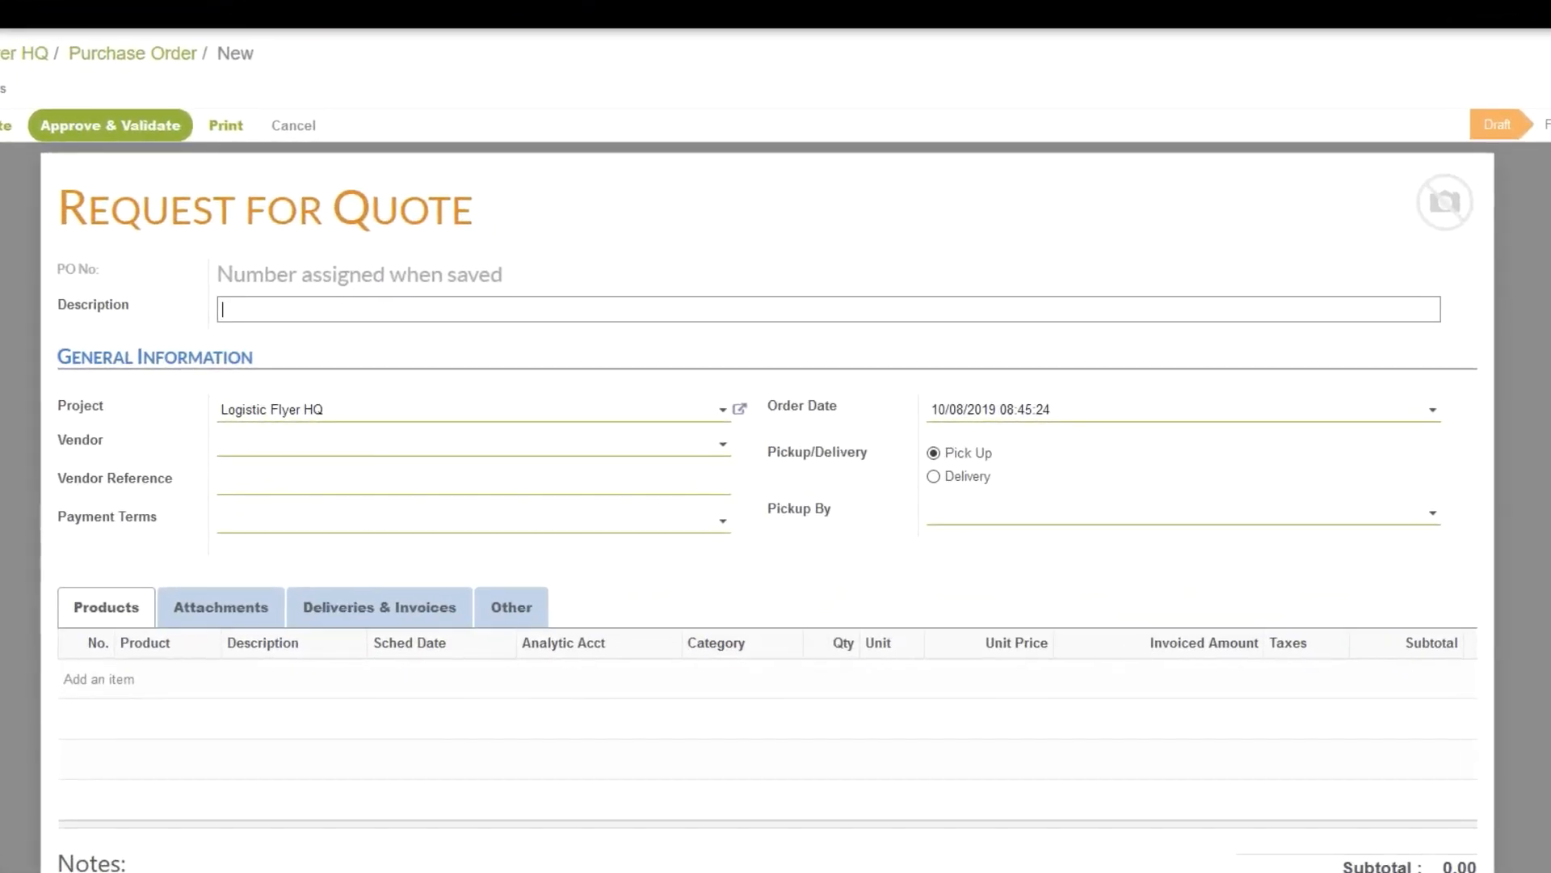
{"action": "type", "text": "Framing lumber"}
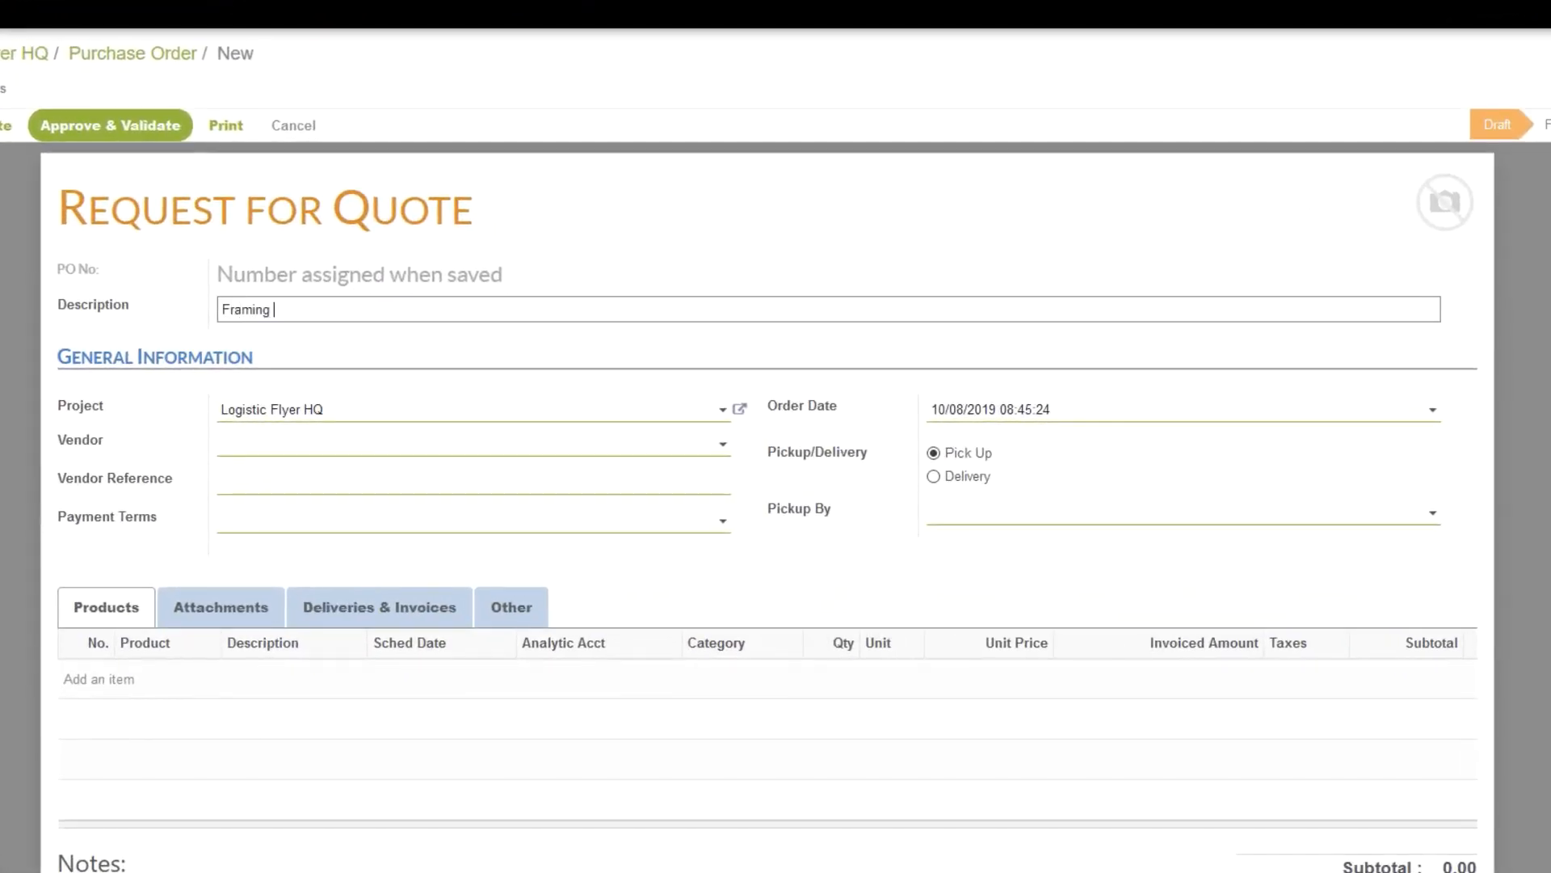
Set the order's vendor to Woodsy Lumber Supply and its payment terms to 30 Net Days.
{"action": "left_click", "coordinate": [302, 446]}
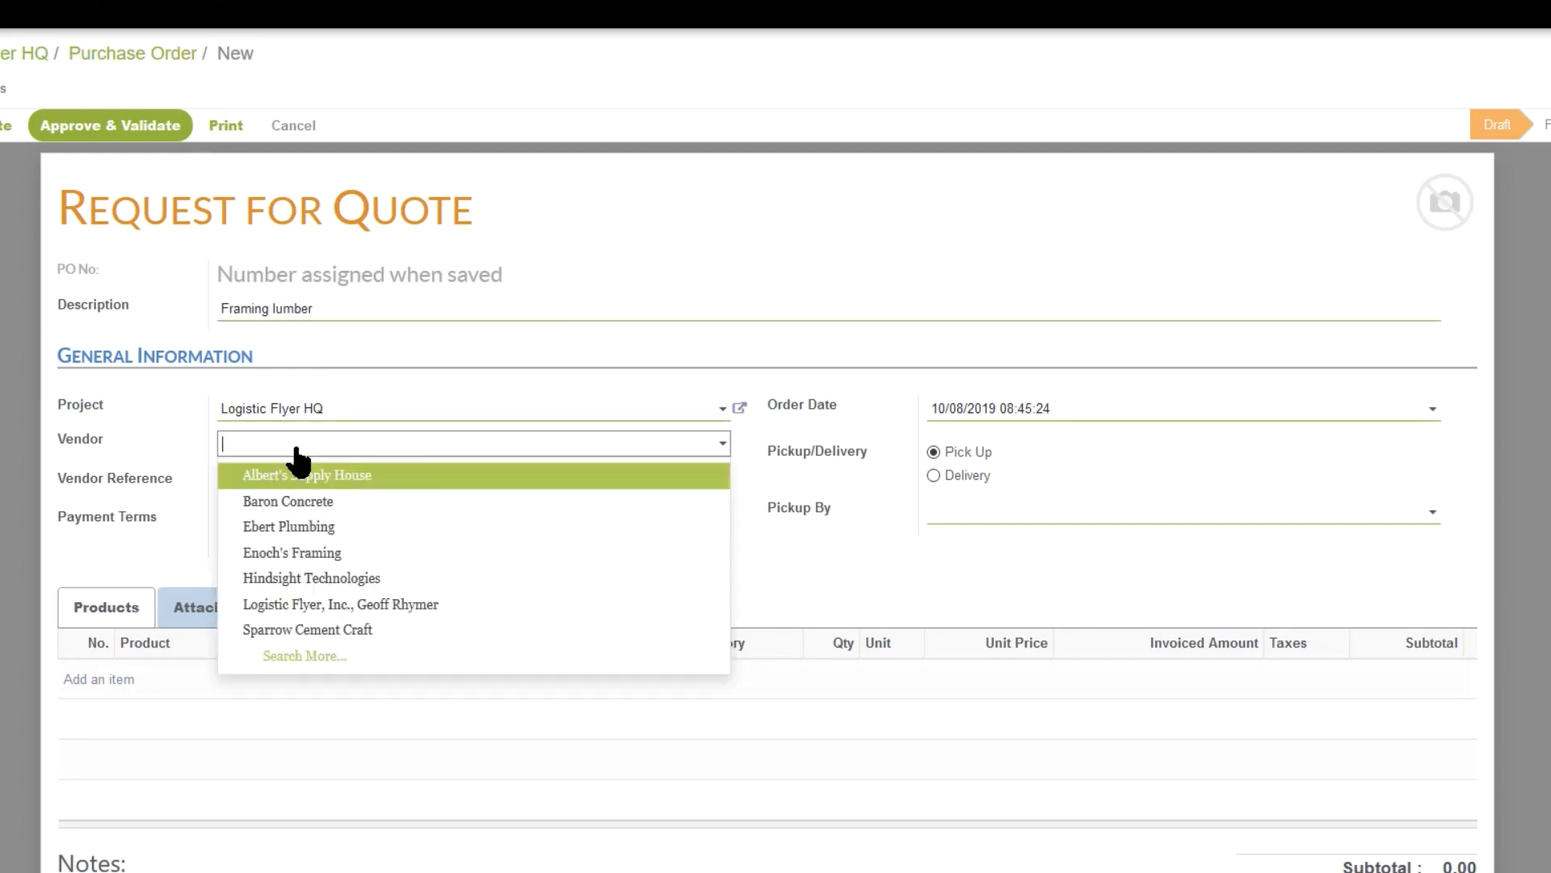
{"action": "type", "text": "Woo"}
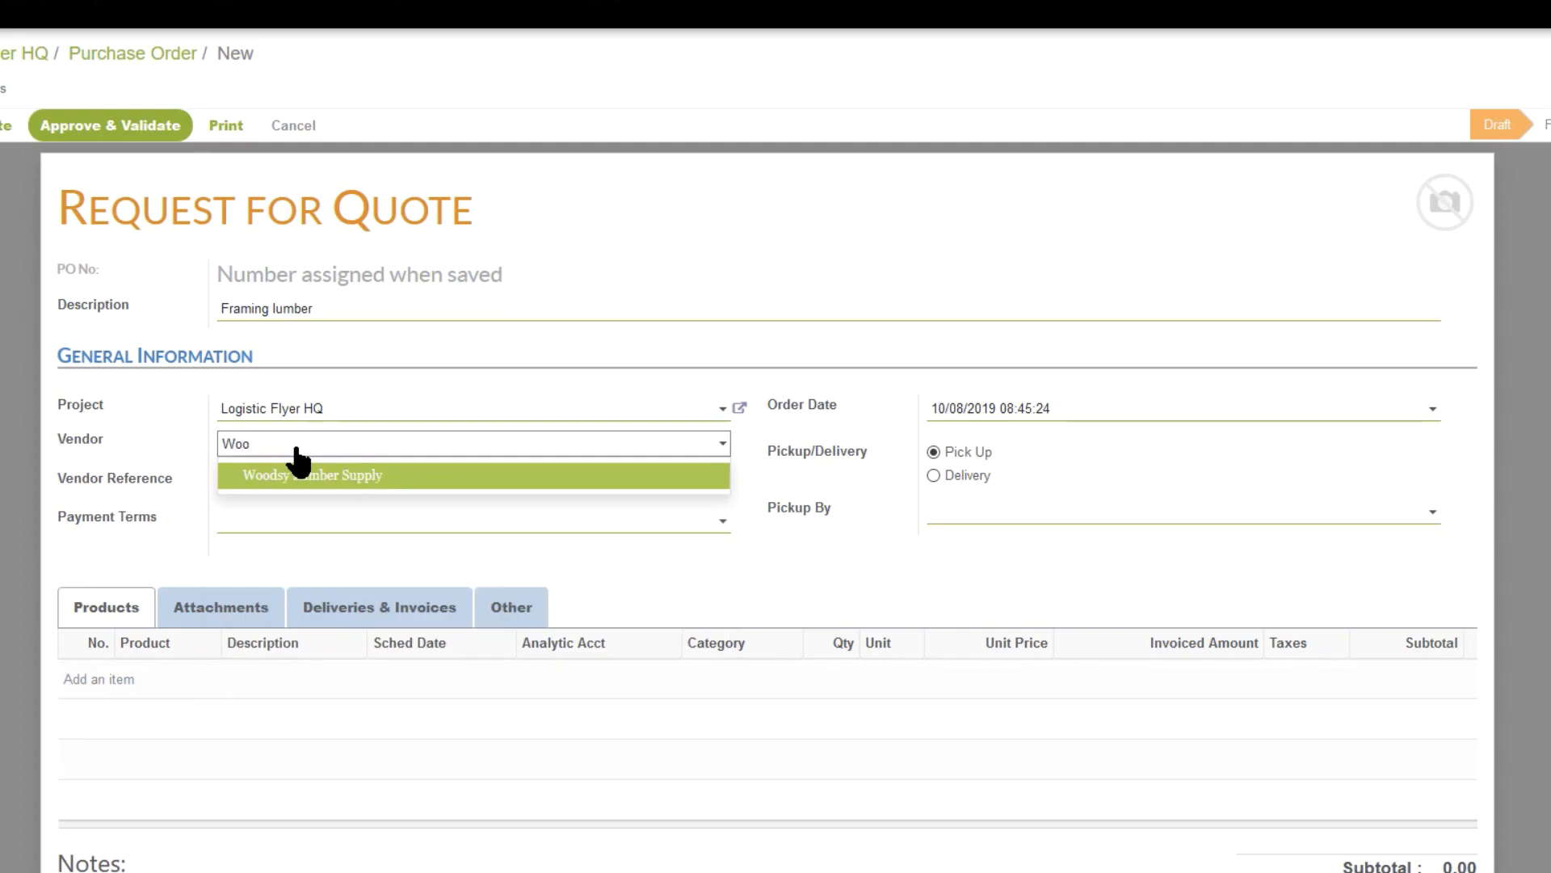
{"action": "left_click", "coordinate": [317, 476]}
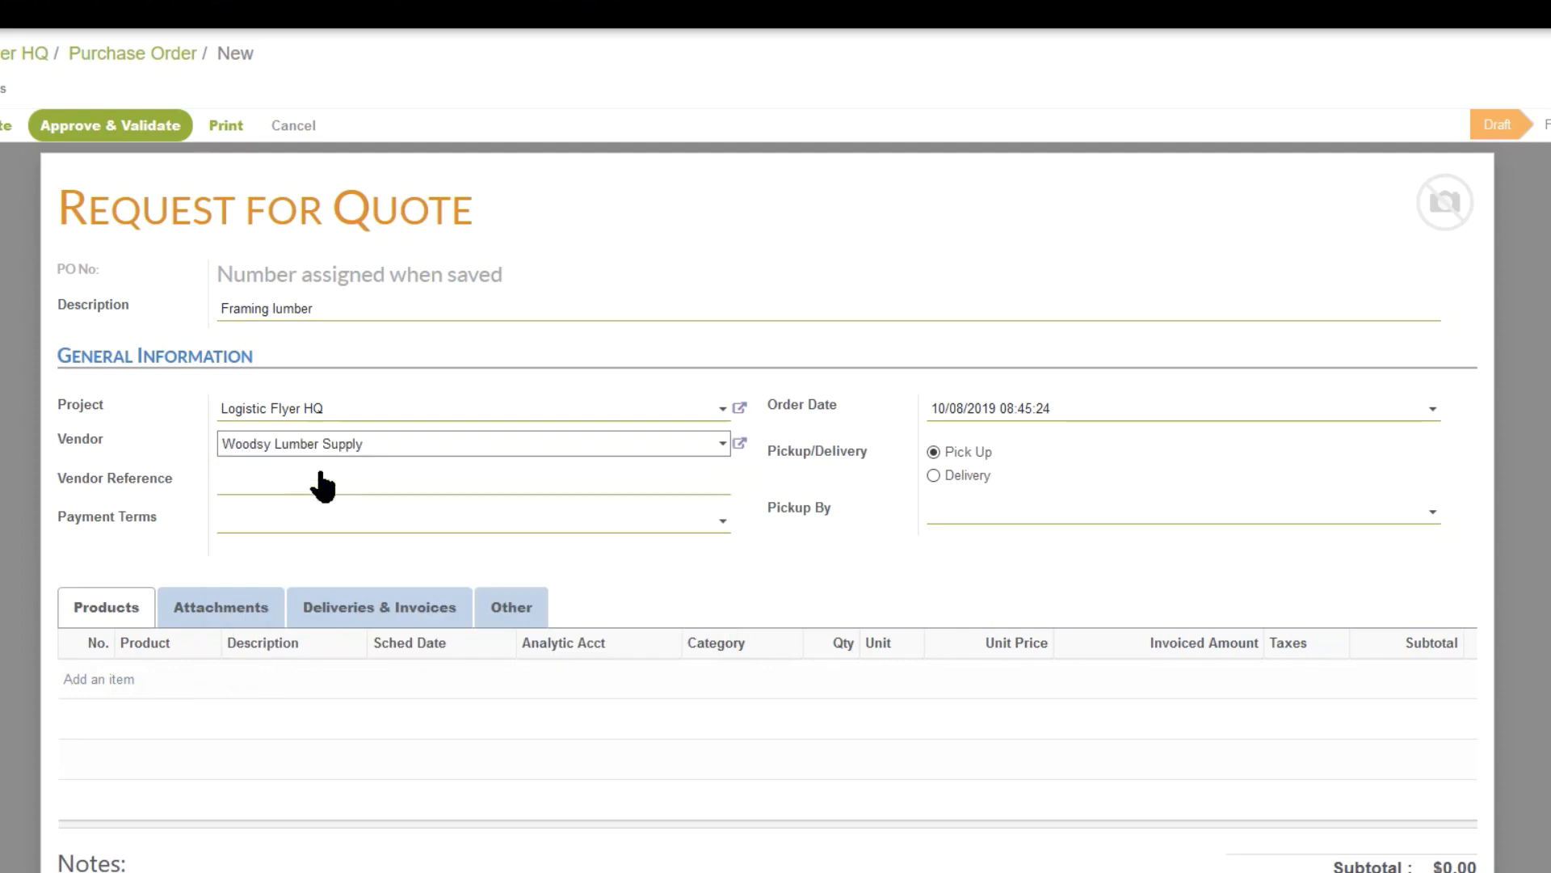
{"action": "left_click", "coordinate": [369, 480]}
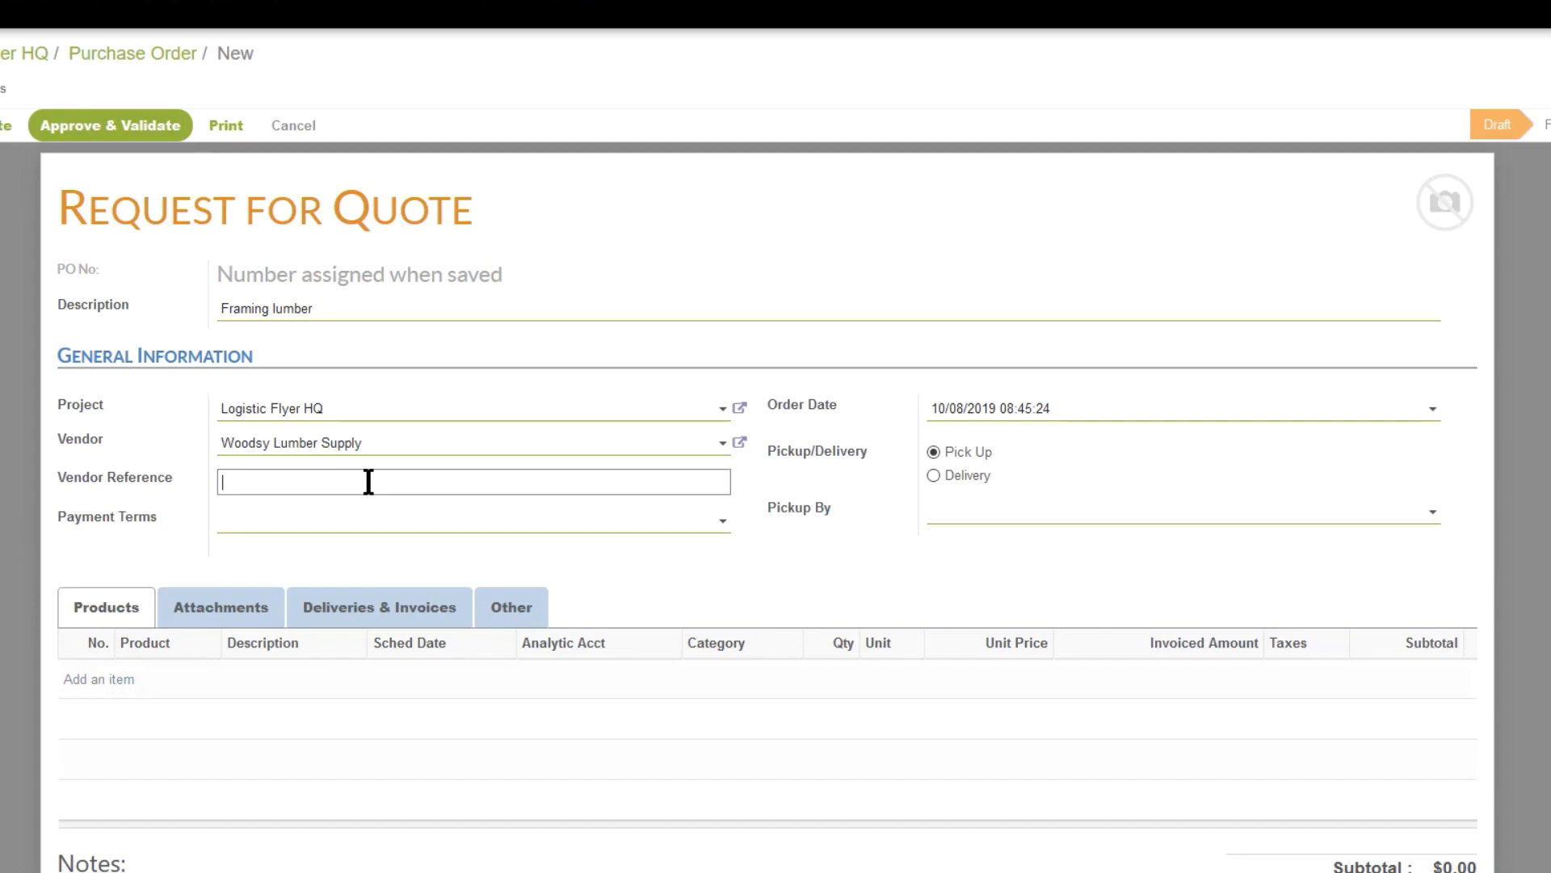
{"action": "left_click", "coordinate": [355, 524]}
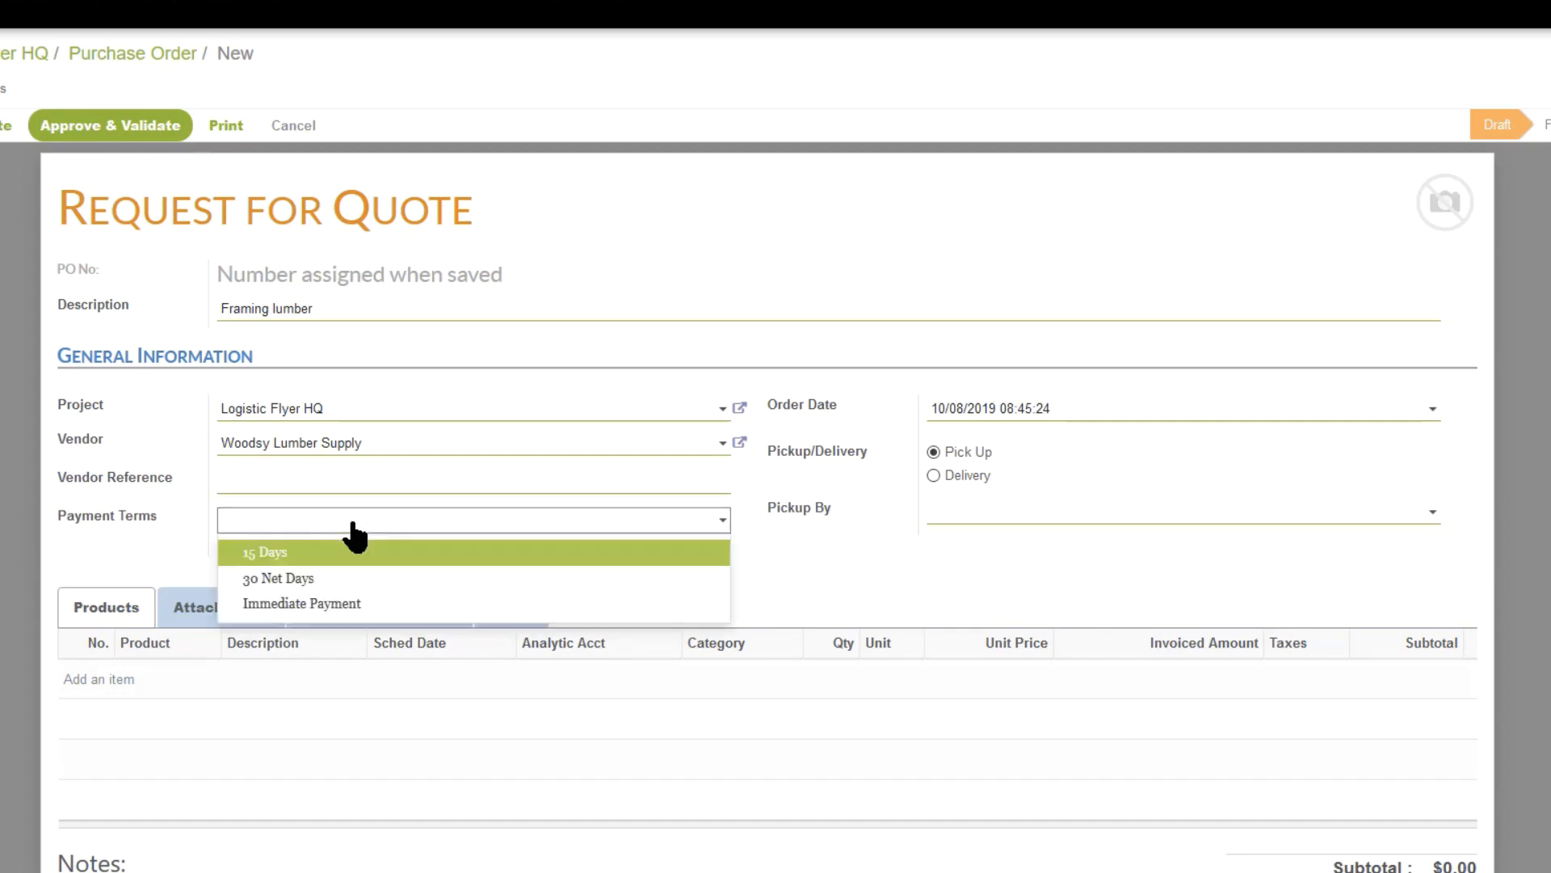
{"action": "left_click", "coordinate": [315, 579]}
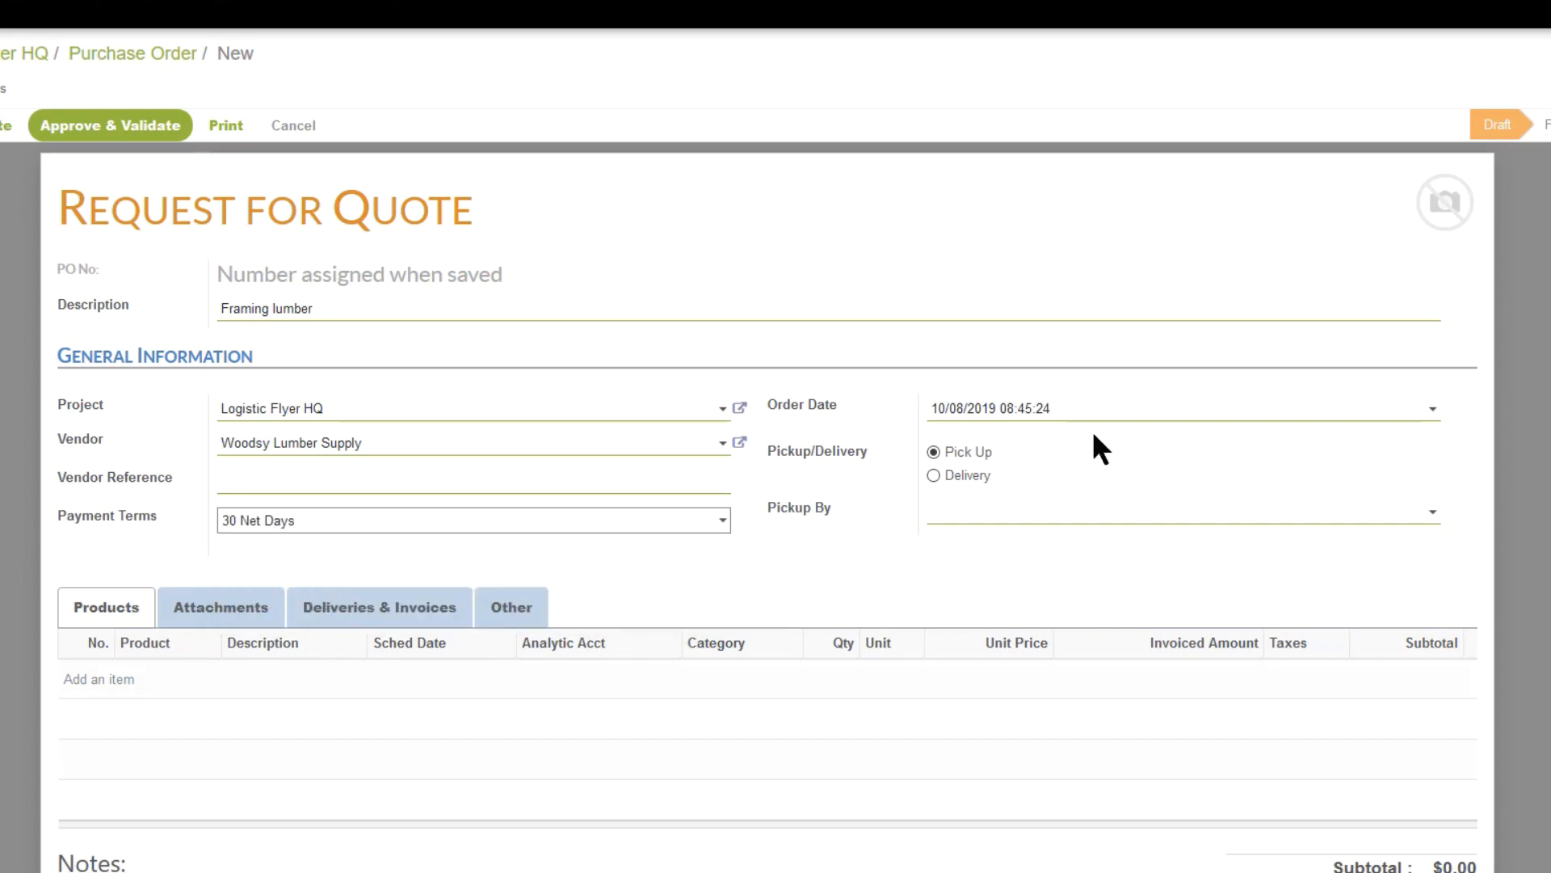
Examine the order date and Pickup By choices, and try the Delivery option before restoring Pick Up.
{"action": "left_click", "coordinate": [1059, 407]}
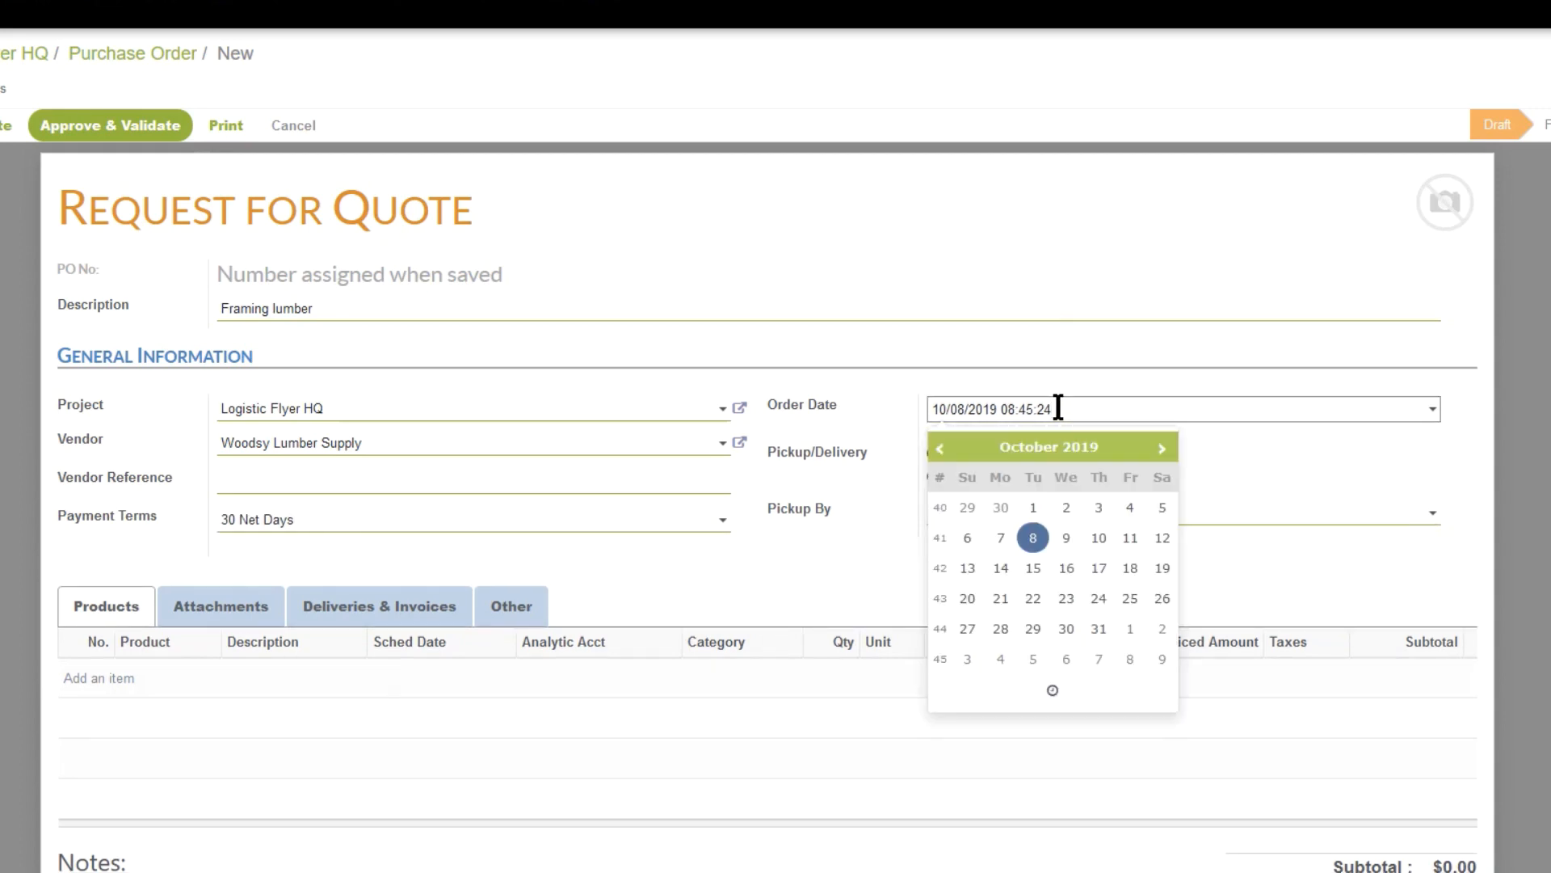
{"action": "left_click", "coordinate": [1058, 408]}
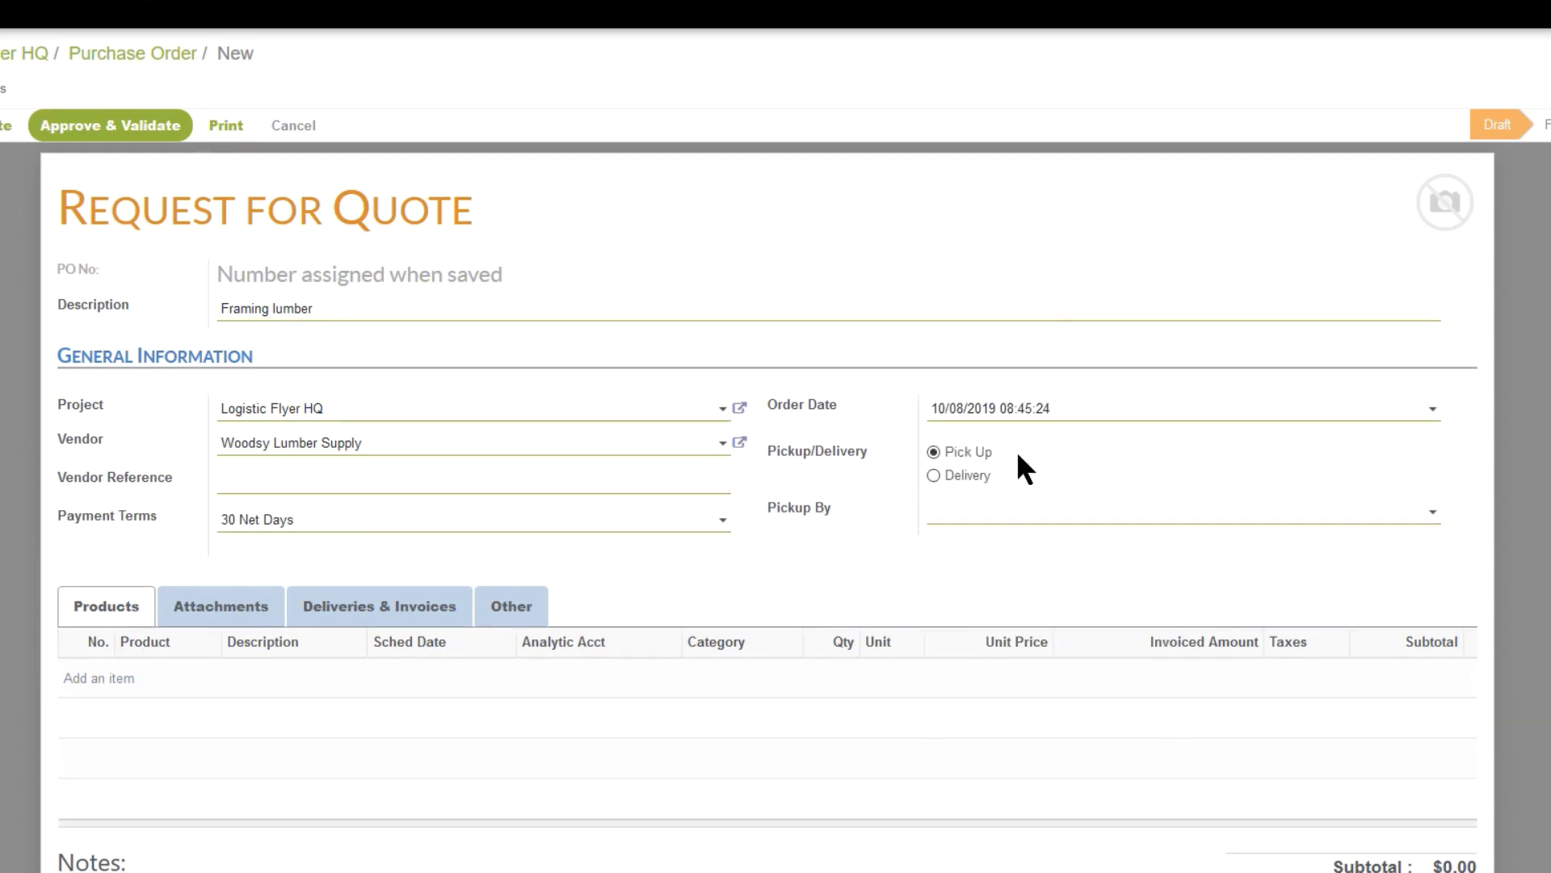
{"action": "left_click", "coordinate": [1008, 514]}
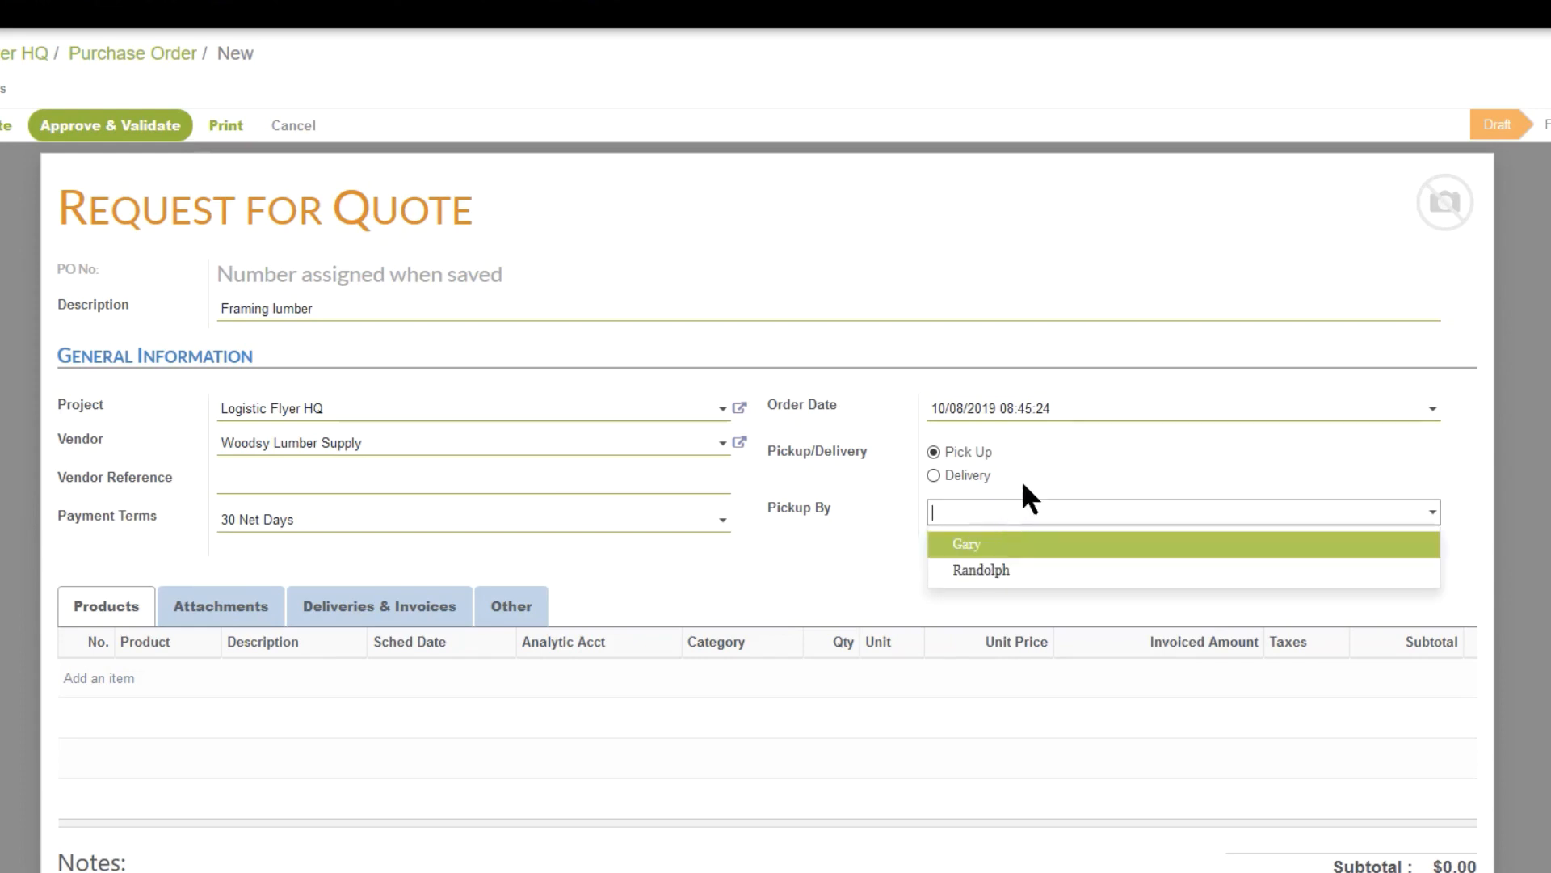
{"action": "left_click", "coordinate": [936, 473]}
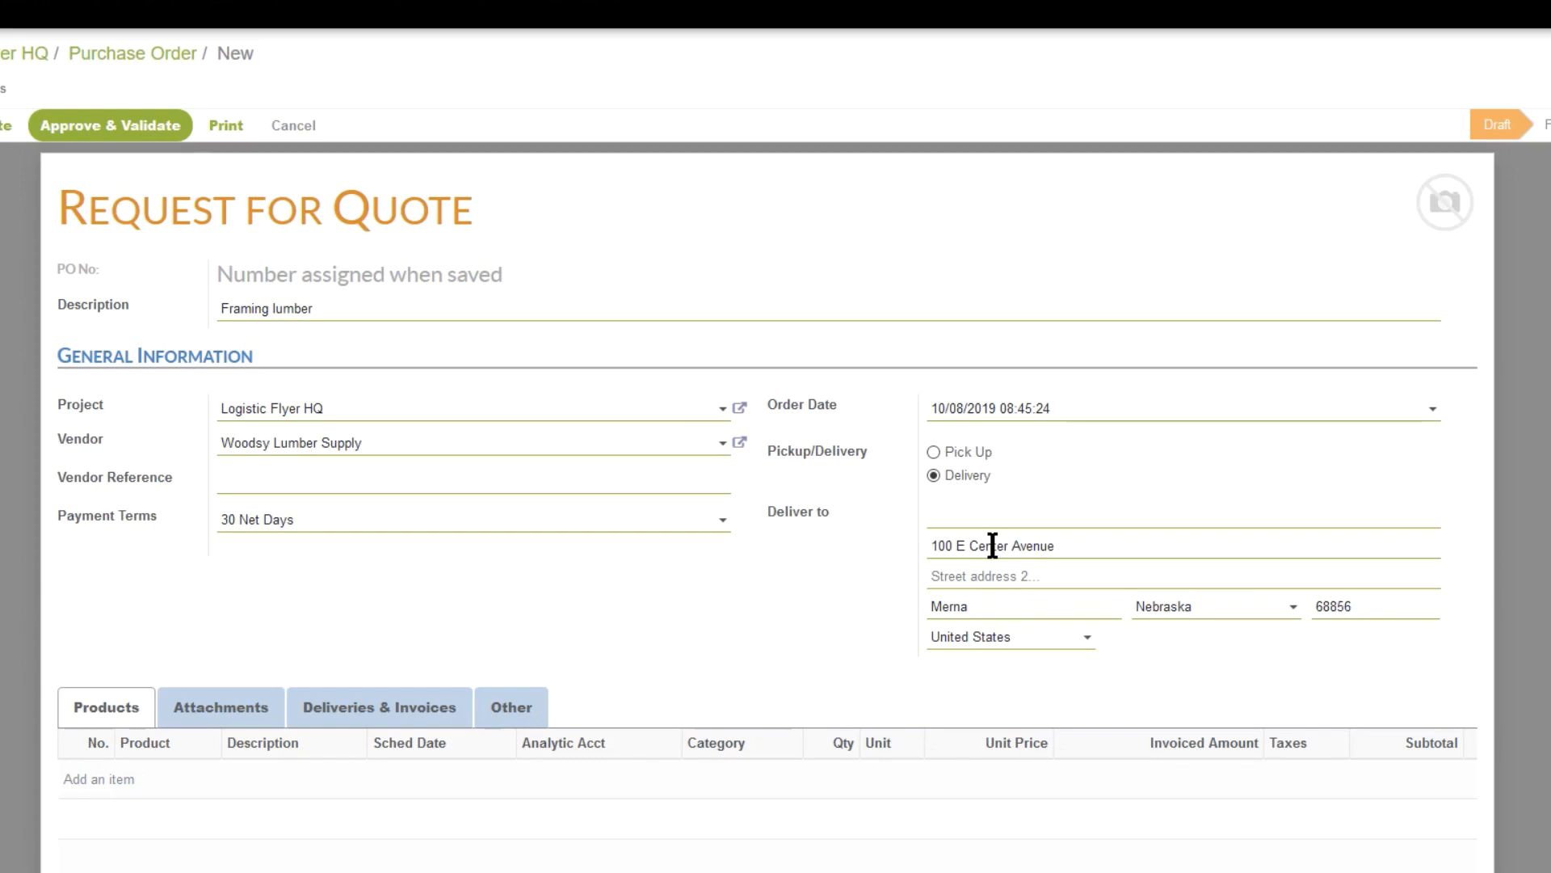
{"action": "left_click", "coordinate": [933, 452]}
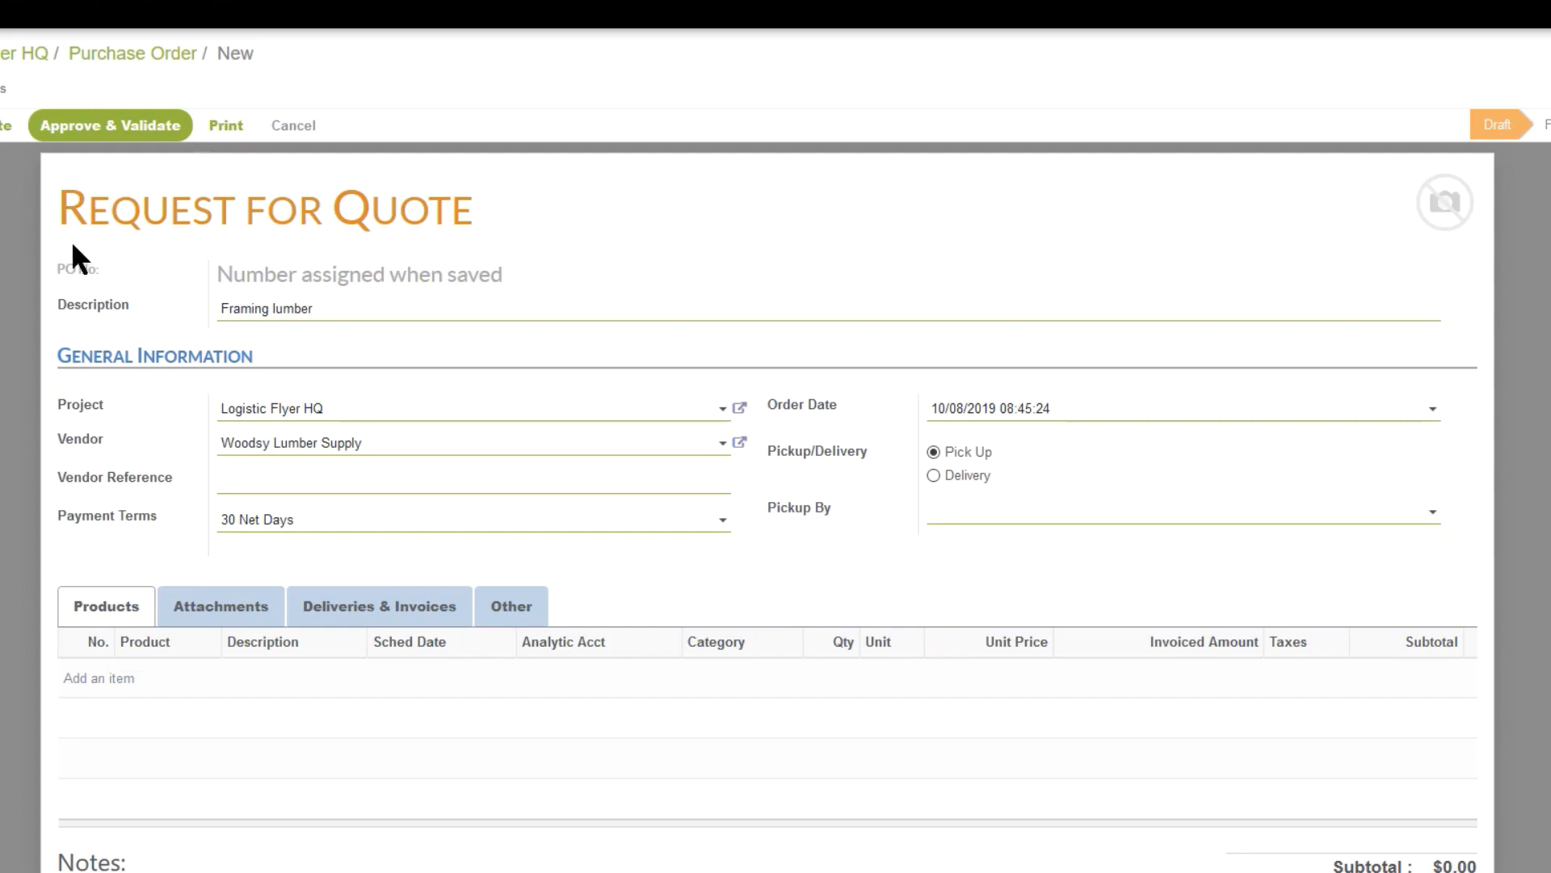
Add a product line for 06-1100-01 Wood Framing - Material, found by searching "Fram" within division 06 - Wood, Plastics, Composites.
{"action": "left_click", "coordinate": [98, 681]}
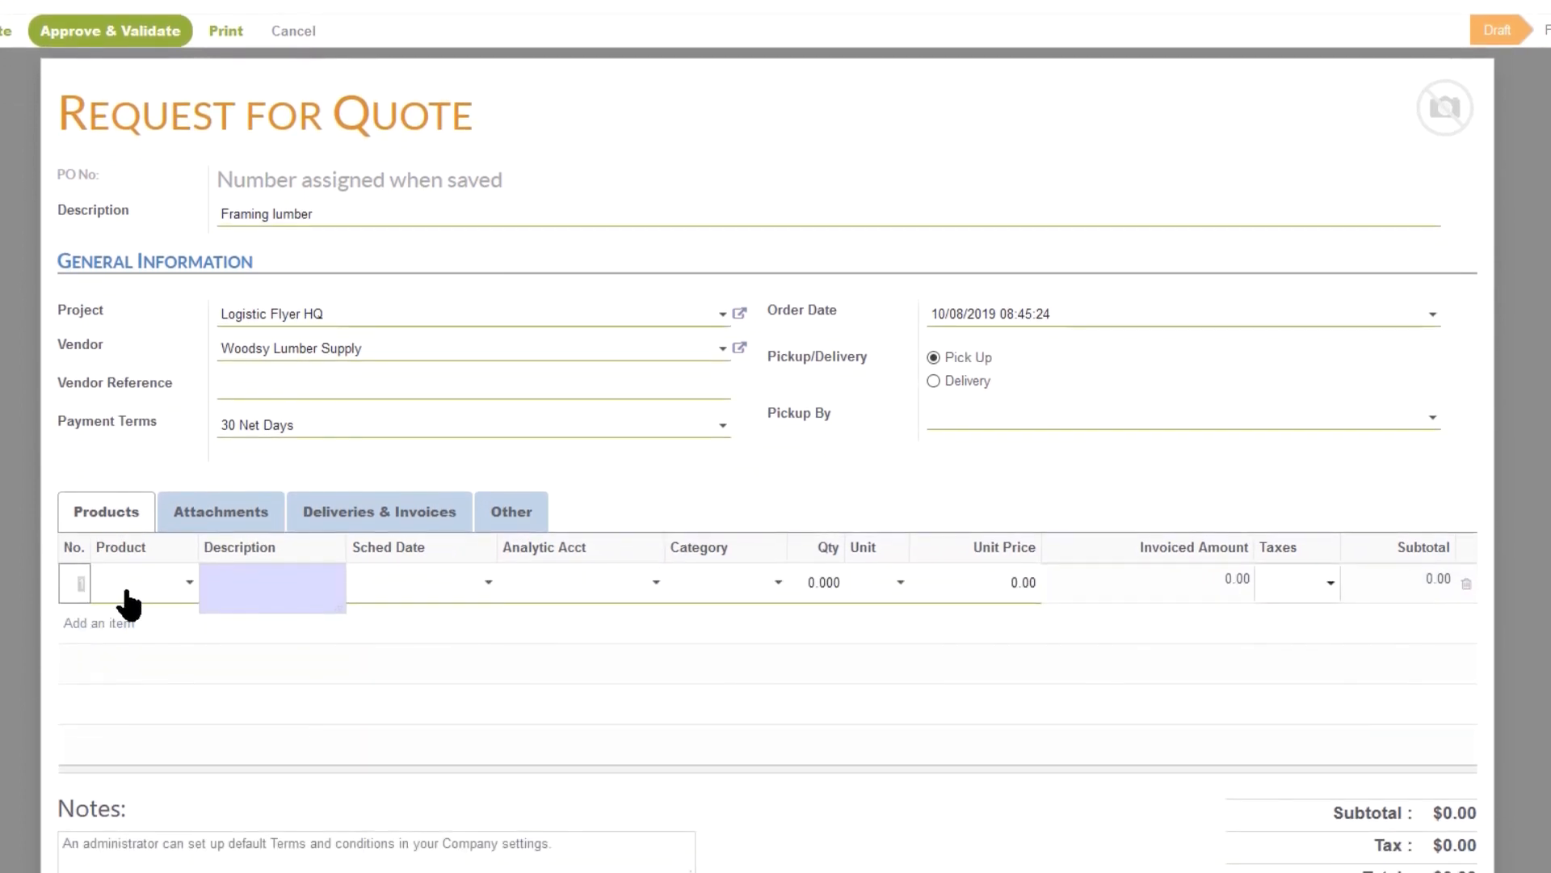
{"action": "left_click", "coordinate": [127, 593]}
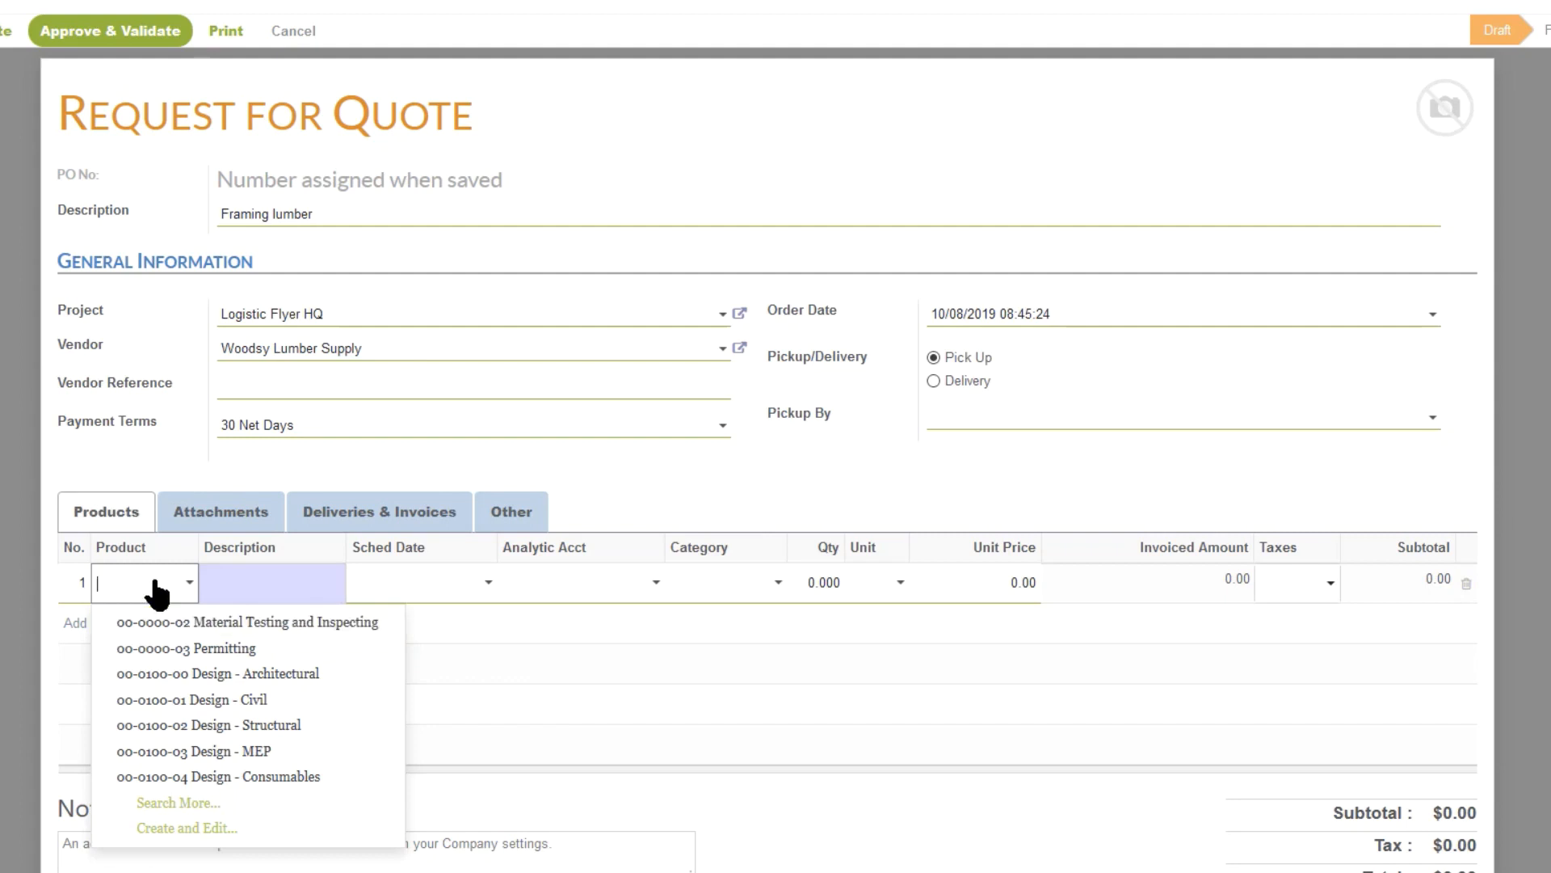
{"action": "type", "text": "Fram"}
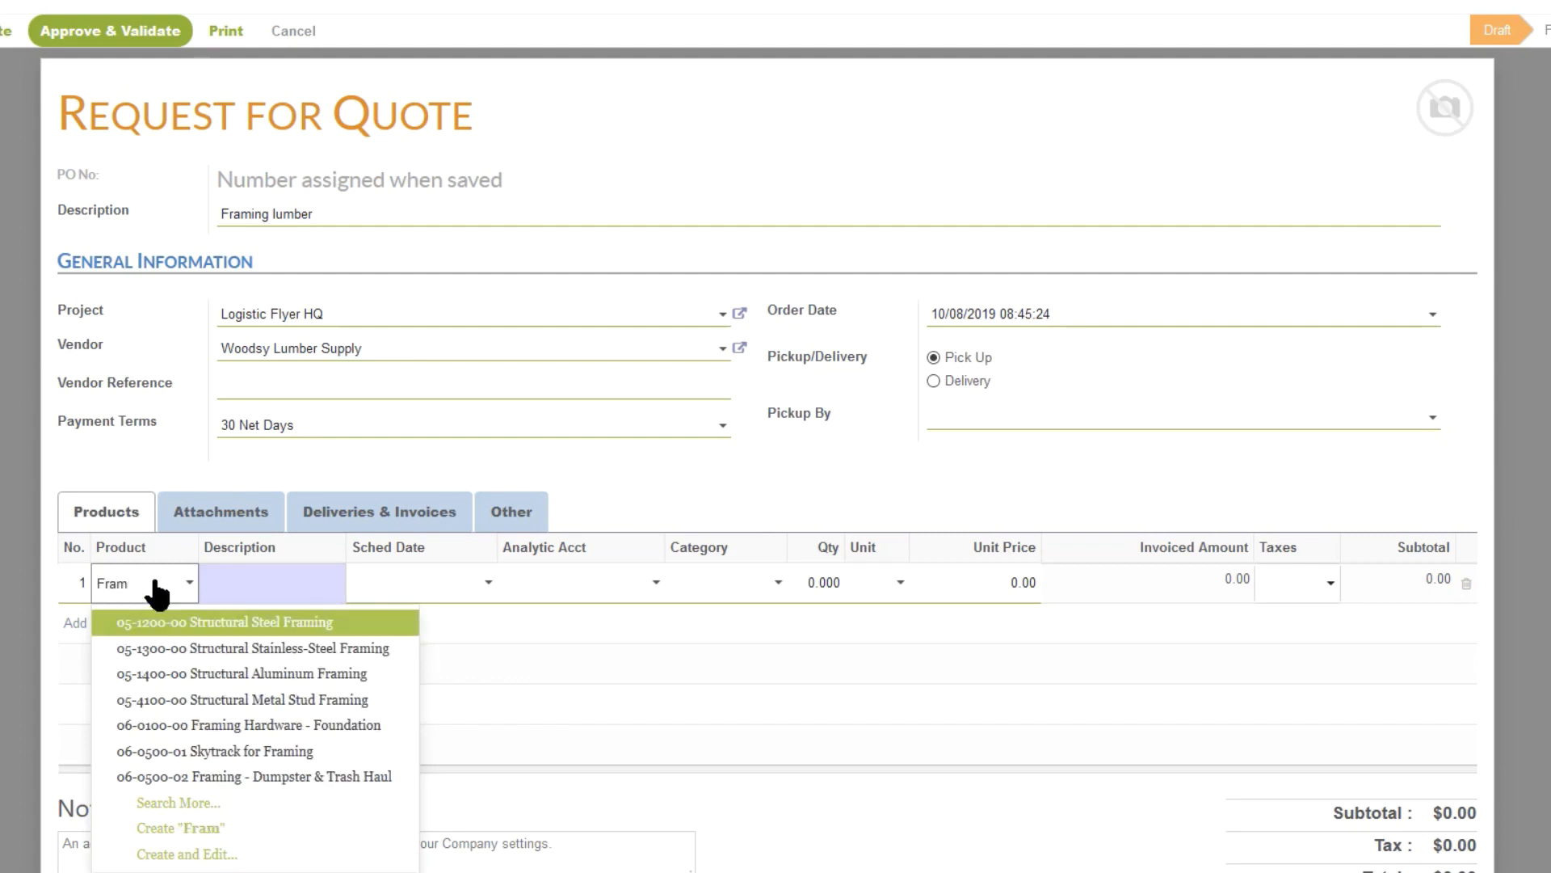
{"action": "left_click", "coordinate": [179, 802]}
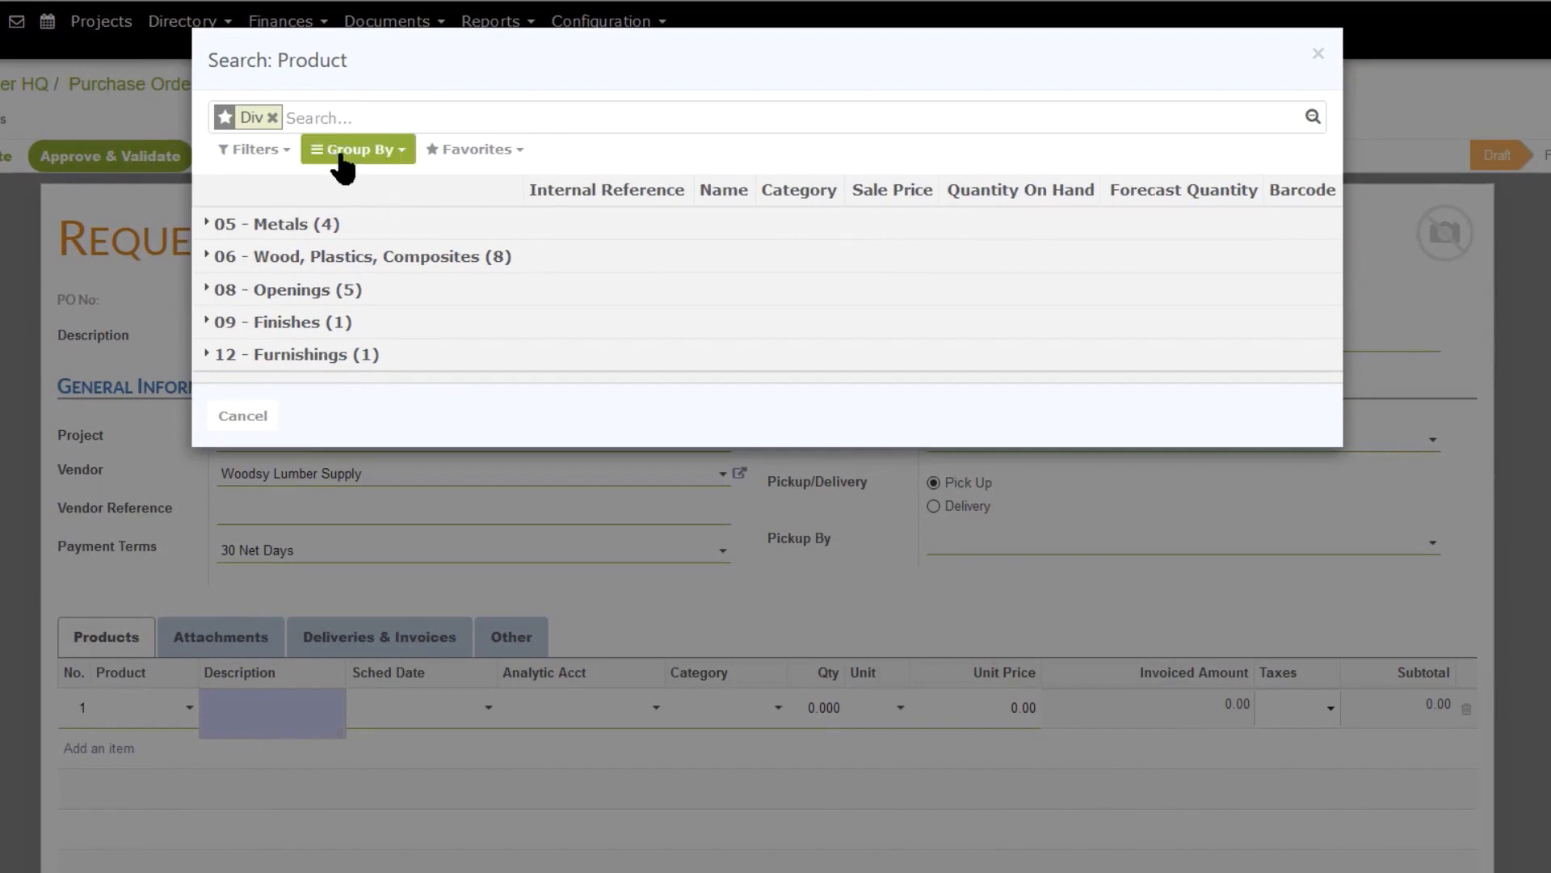
{"action": "left_click", "coordinate": [471, 154]}
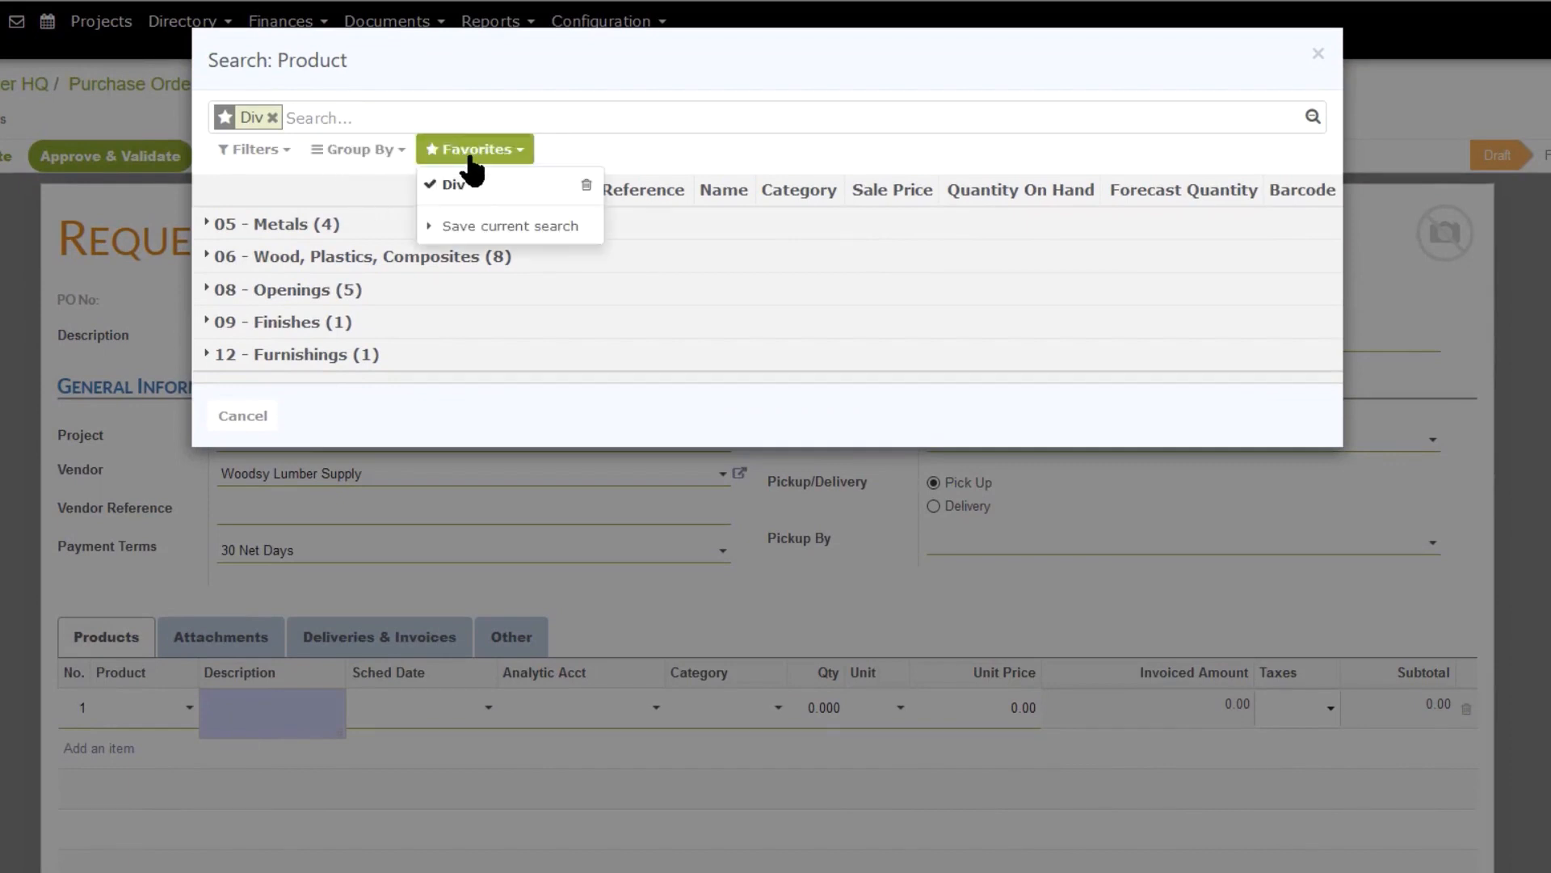
{"action": "left_click", "coordinate": [376, 157]}
{"action": "left_click", "coordinate": [361, 259]}
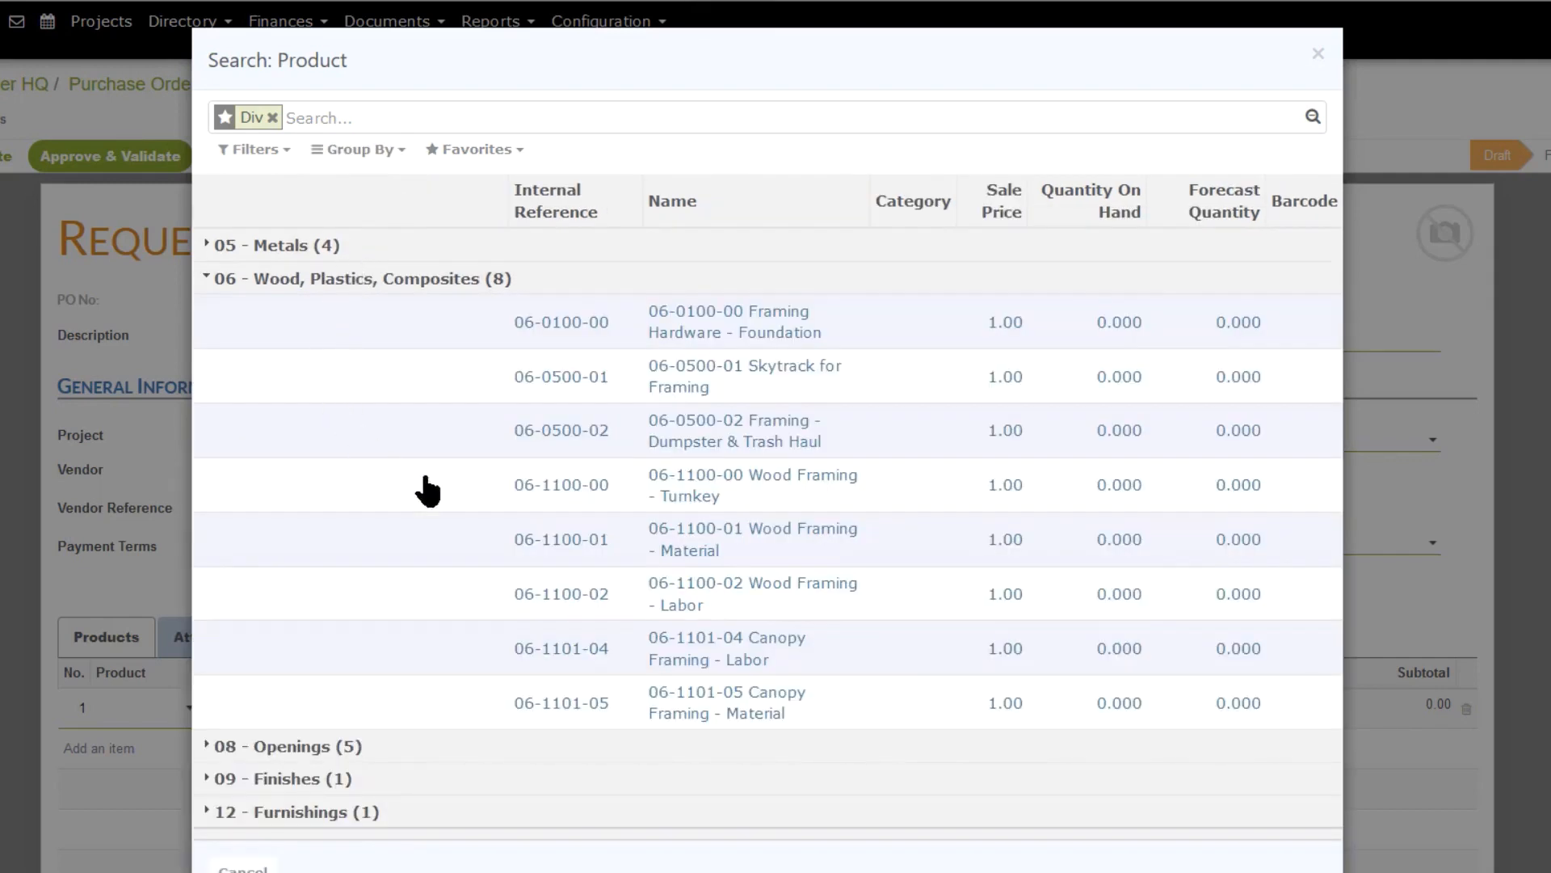
{"action": "left_click", "coordinate": [692, 541]}
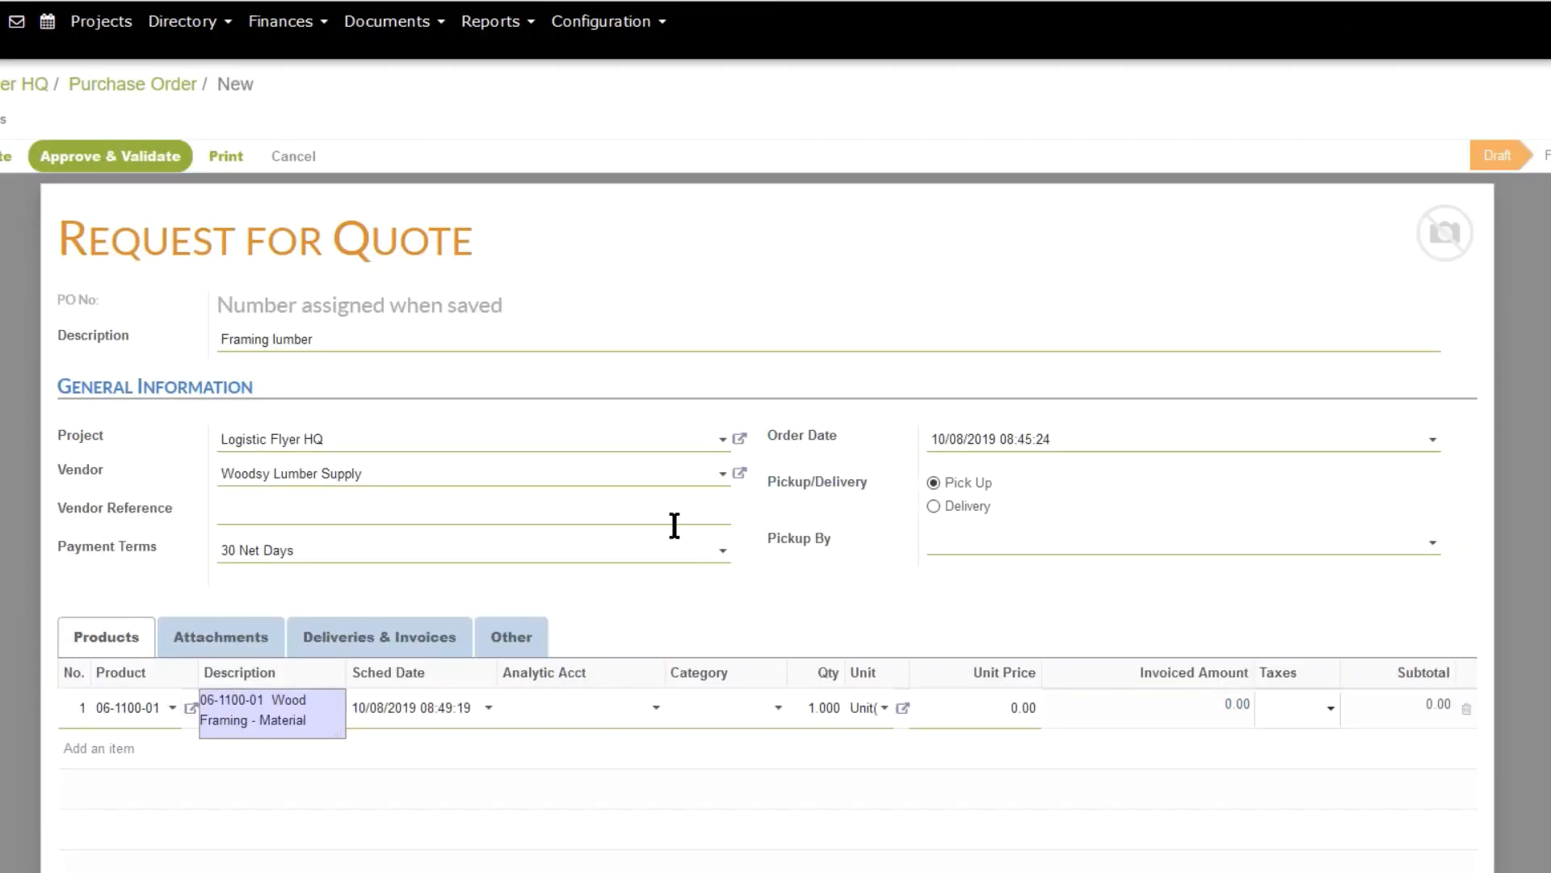
Replace the product line's description with "Lumber 2x".
{"action": "scroll", "coordinate": [376, 691], "scroll_direction": "down", "scroll_amount": 2}
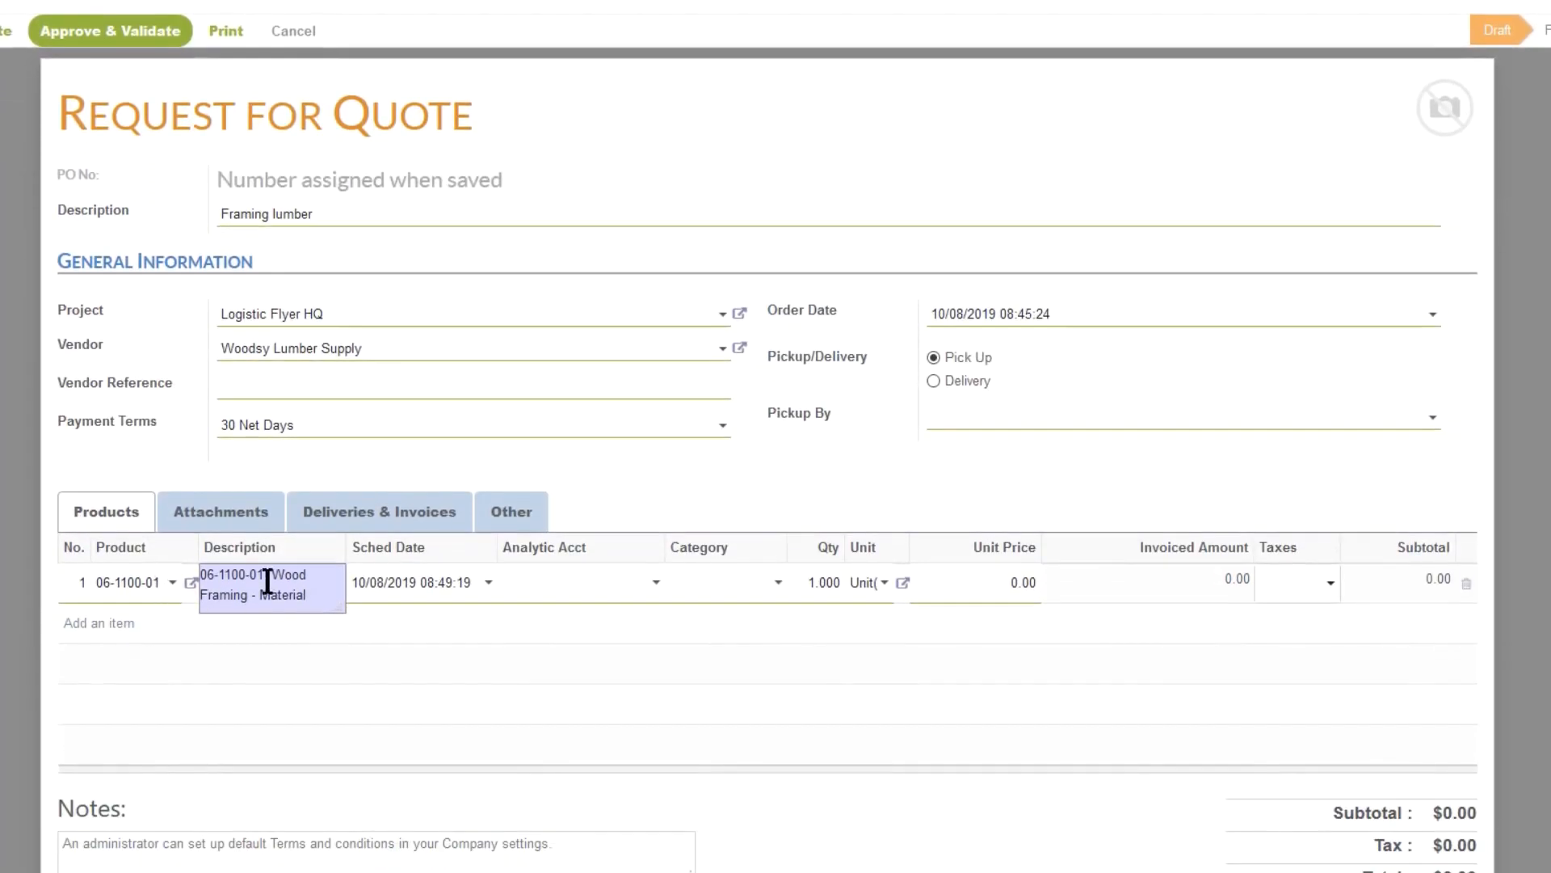
{"action": "left_click_drag", "start_coordinate": [320, 589], "coordinate": [159, 551]}
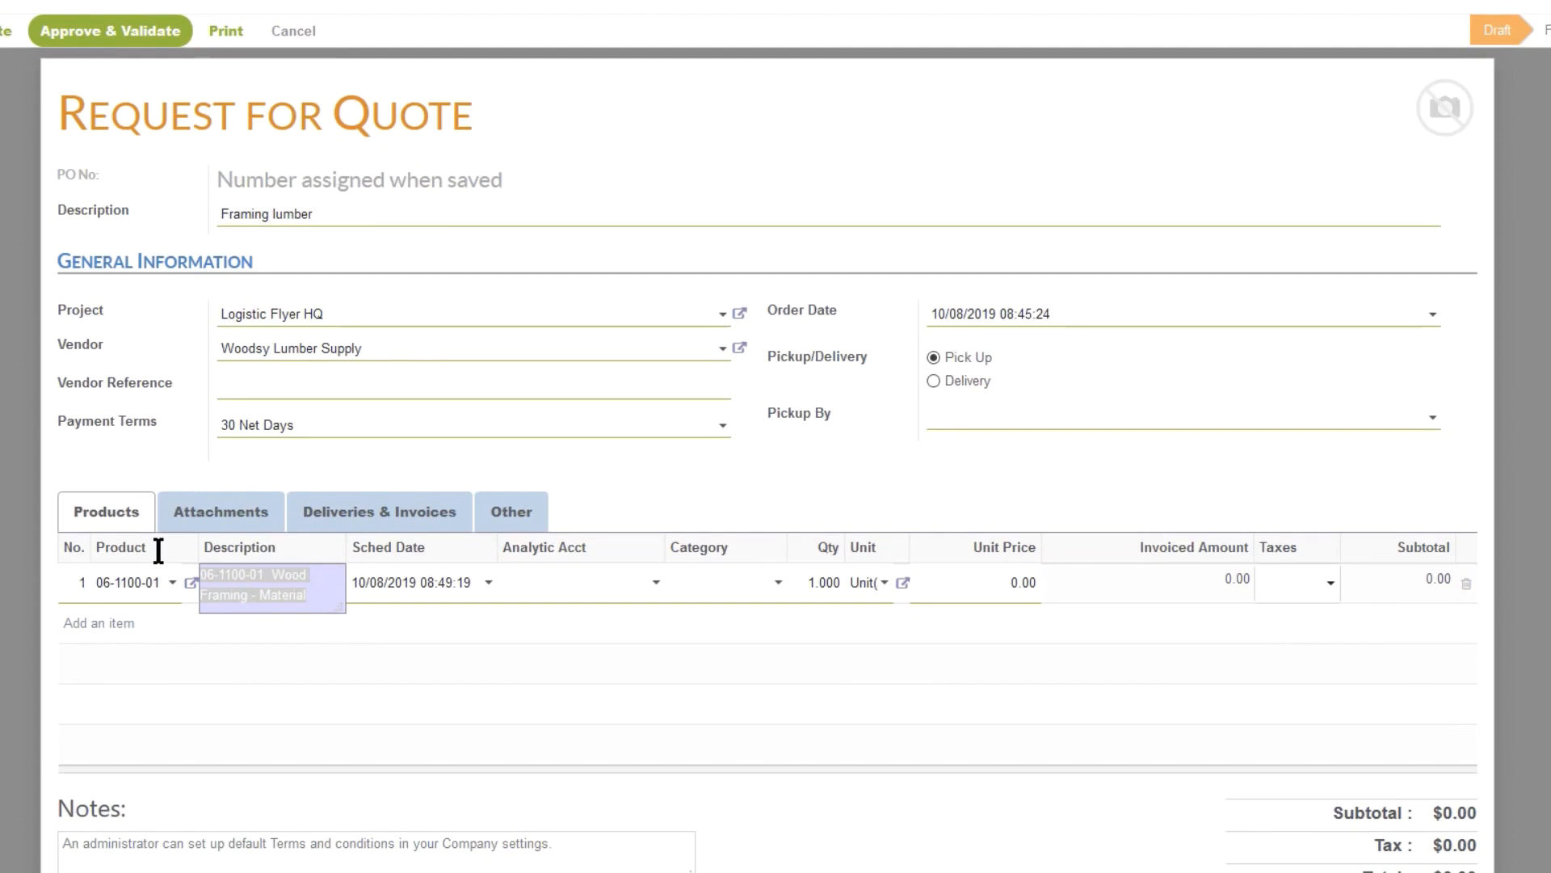
{"action": "type", "text": "Lum"}
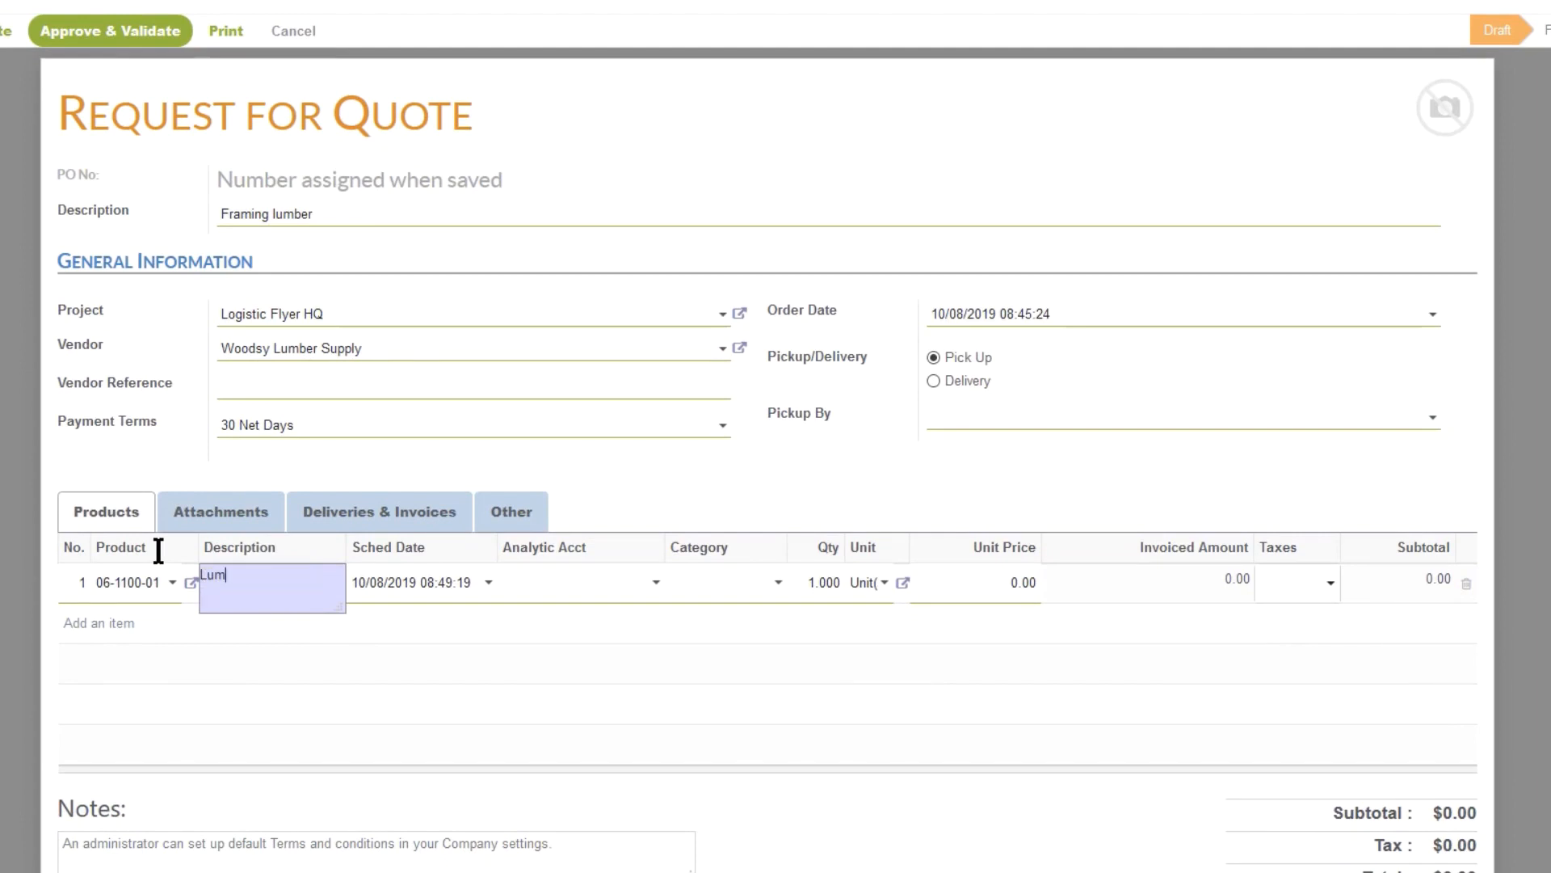
{"action": "type", "text": "ber 2x"}
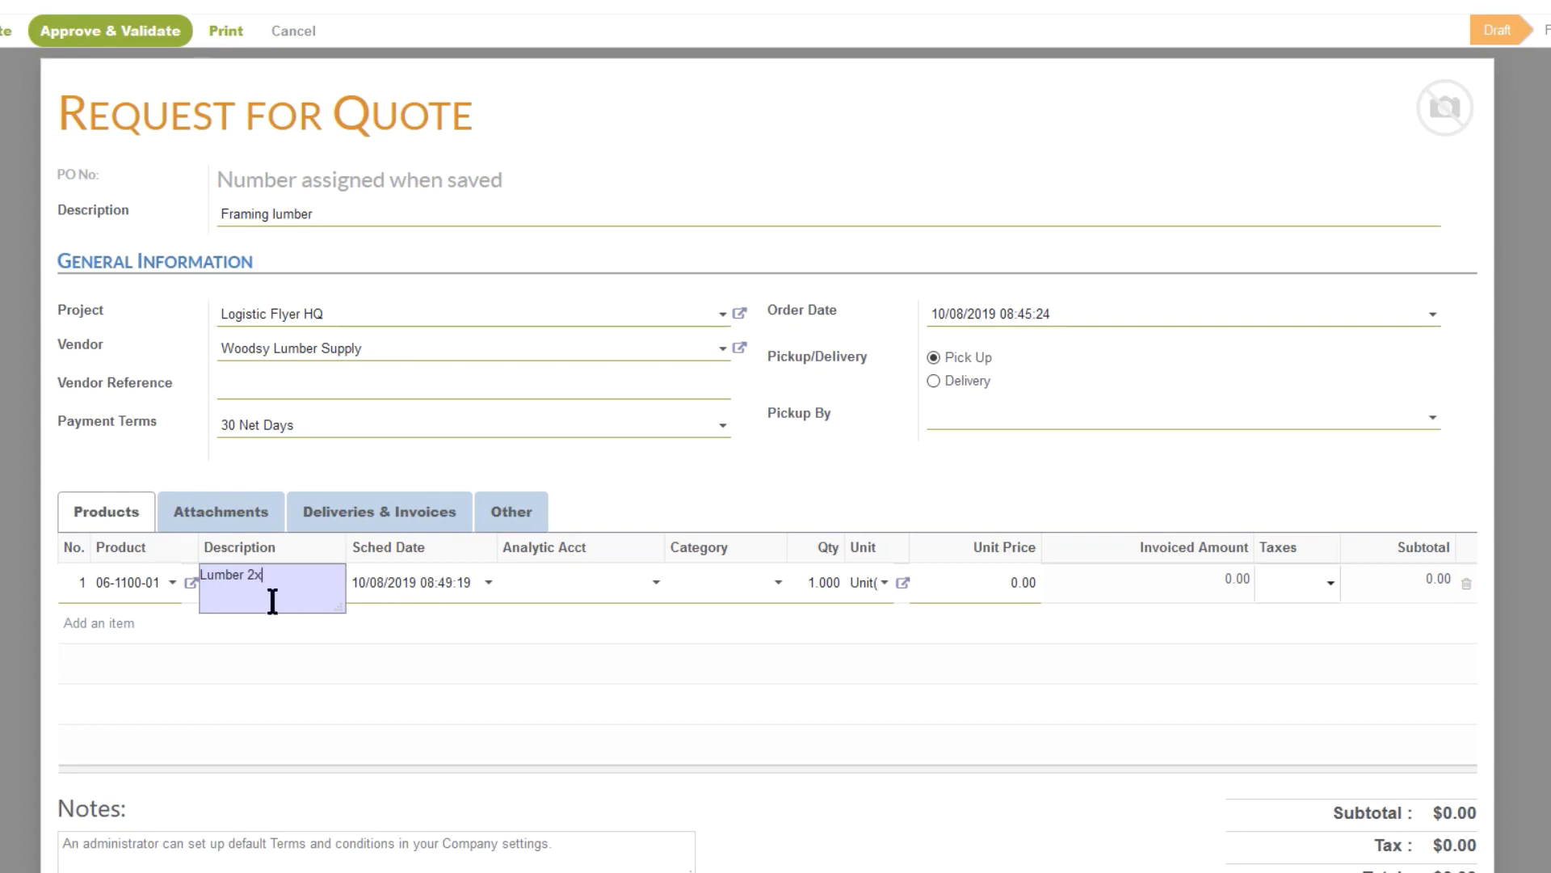
Check the line's scheduled date and assign the analytic account 06-0100-00 Framing Hardware - Foundation.
{"action": "left_click", "coordinate": [425, 586]}
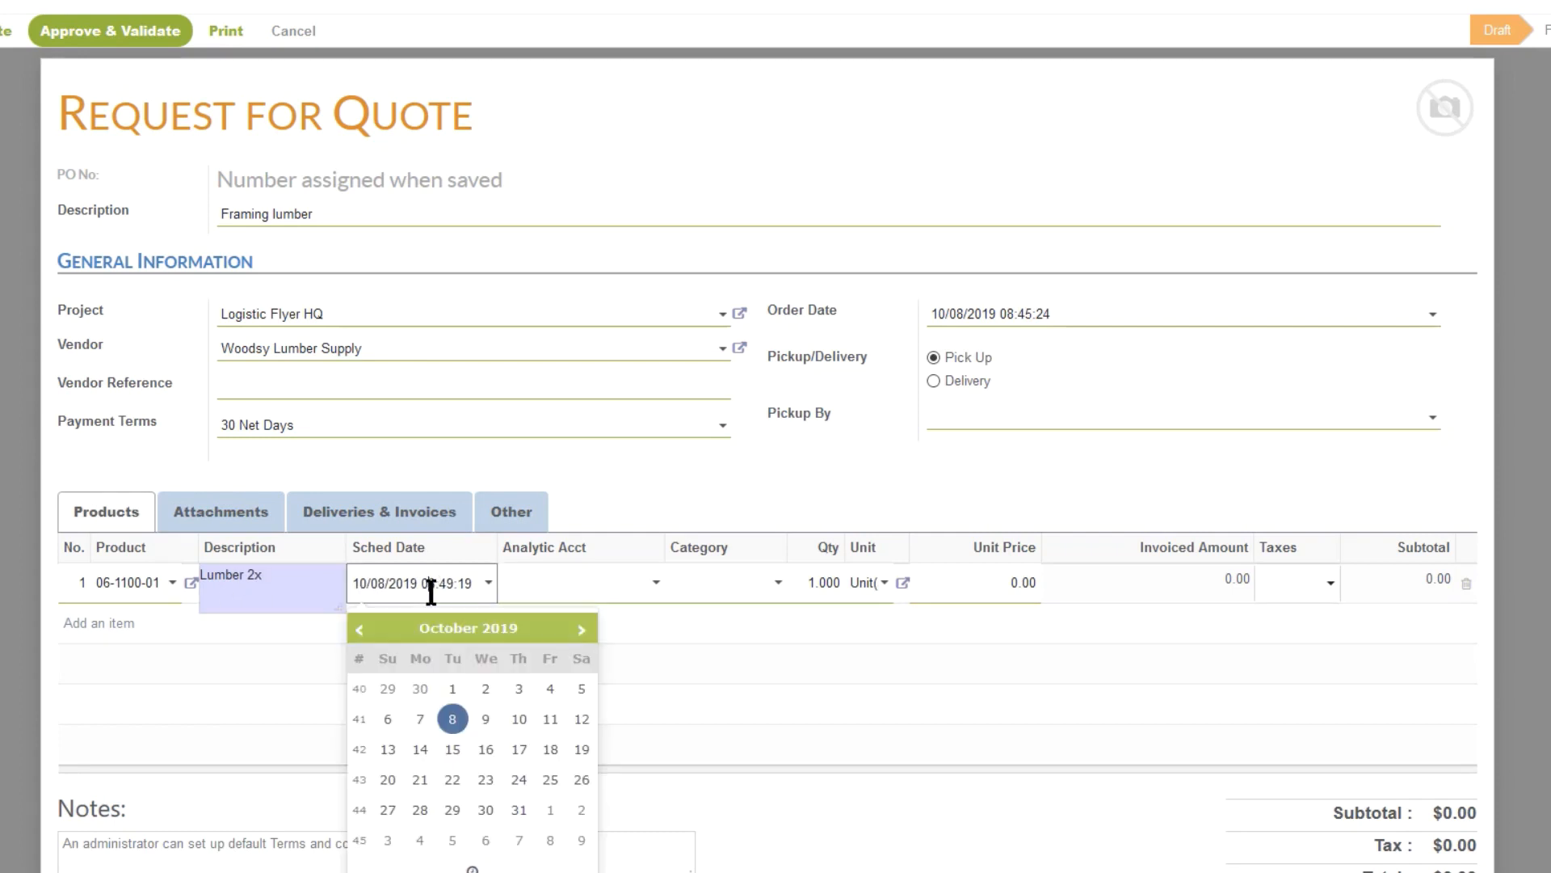
{"action": "left_click", "coordinate": [541, 586]}
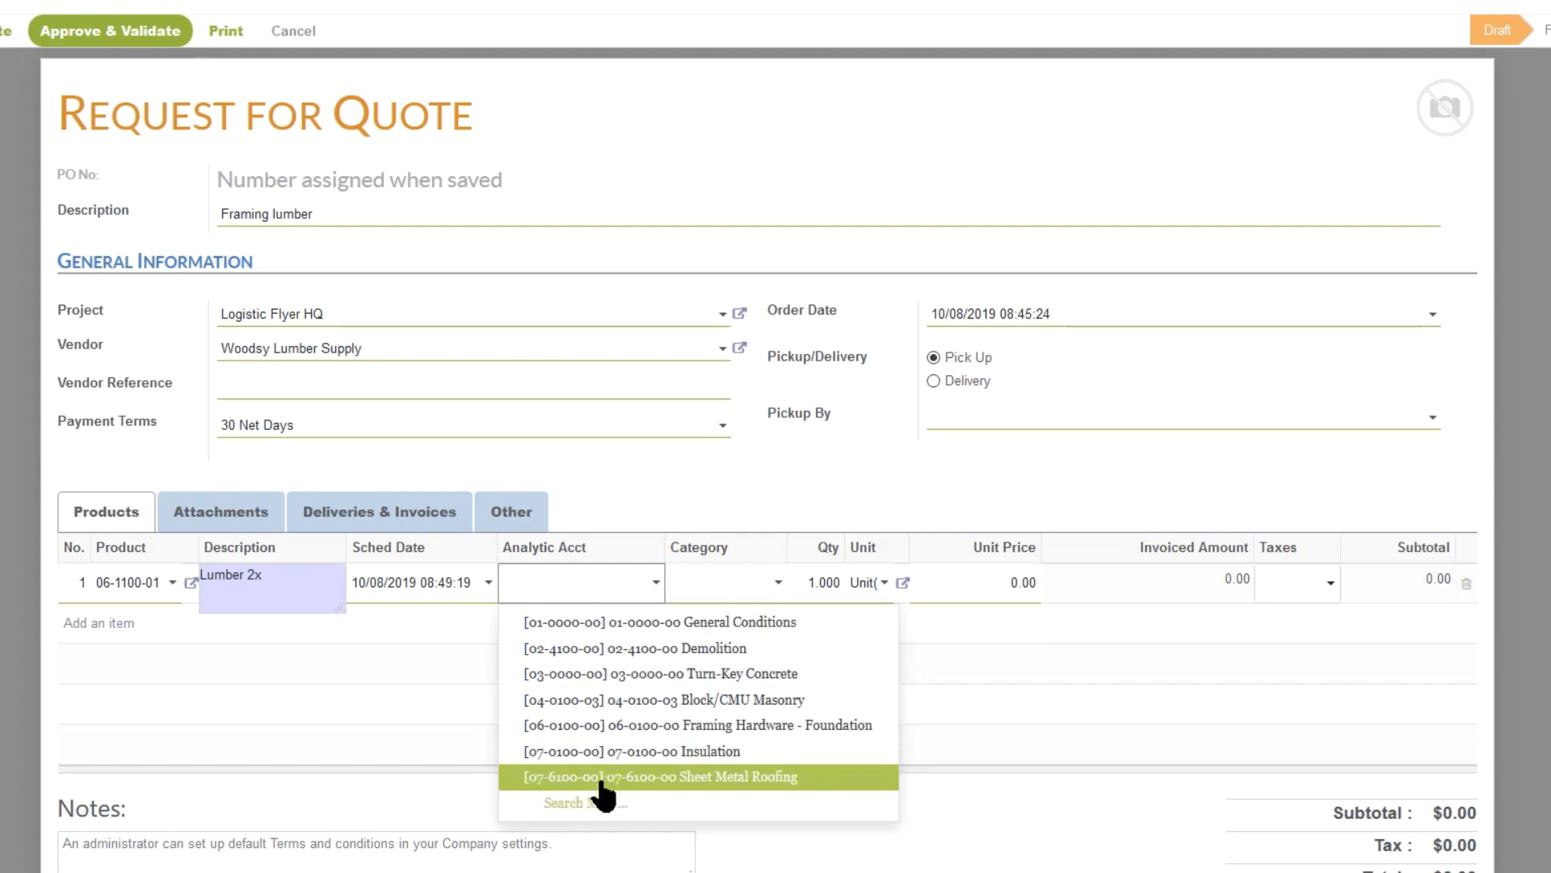
{"action": "left_click", "coordinate": [637, 733]}
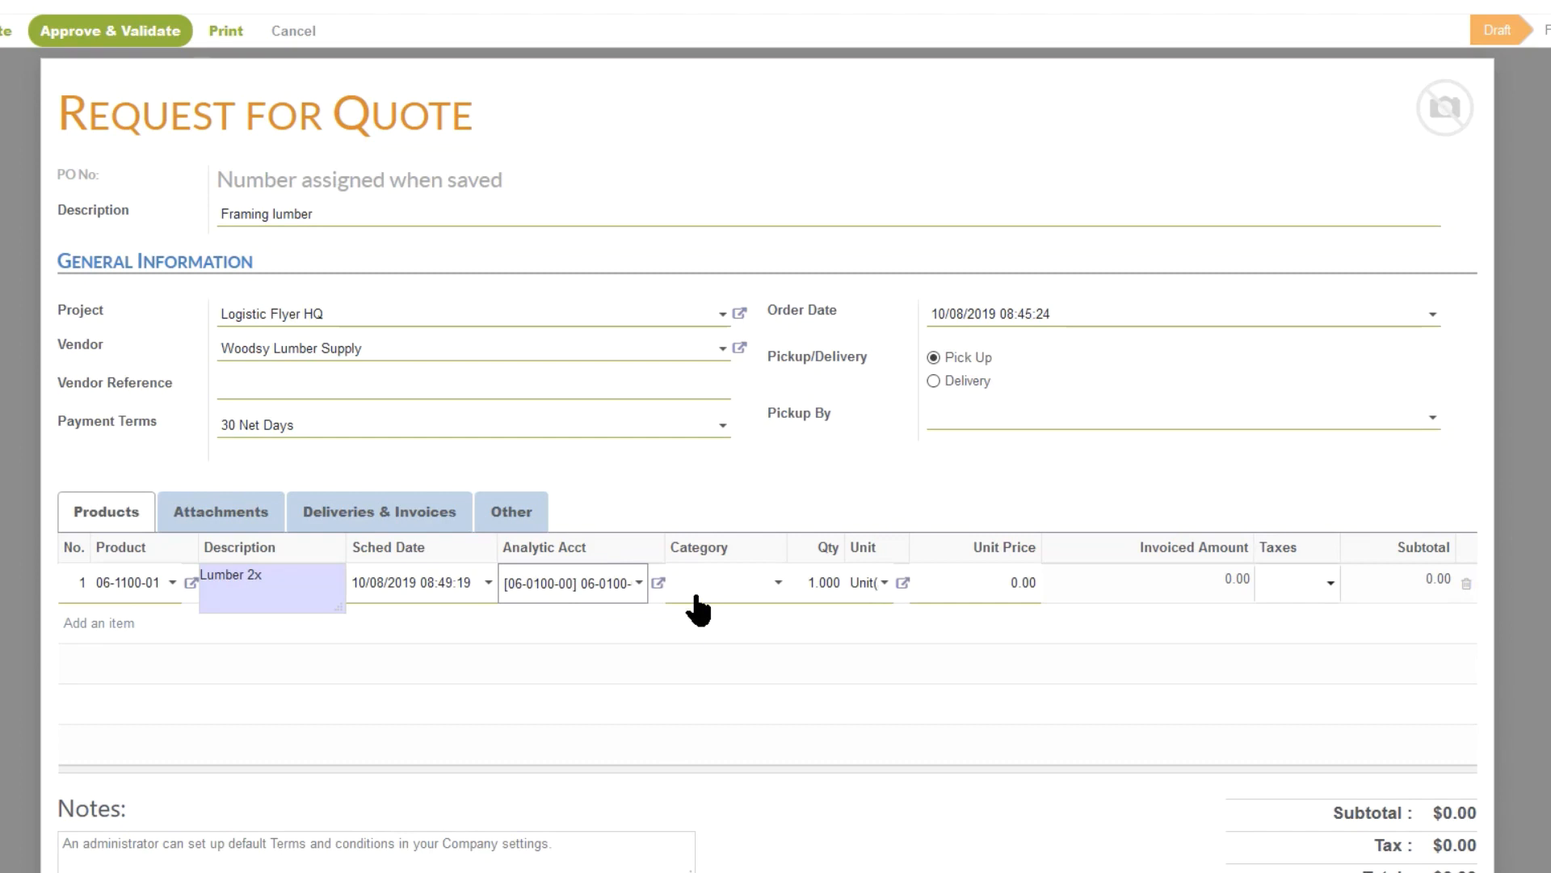
Set the line's quantity to 8 Each with a unit price of 2.22, leaving the category blank.
{"action": "key", "text": "Tab"}
{"action": "key", "text": "Tab"}
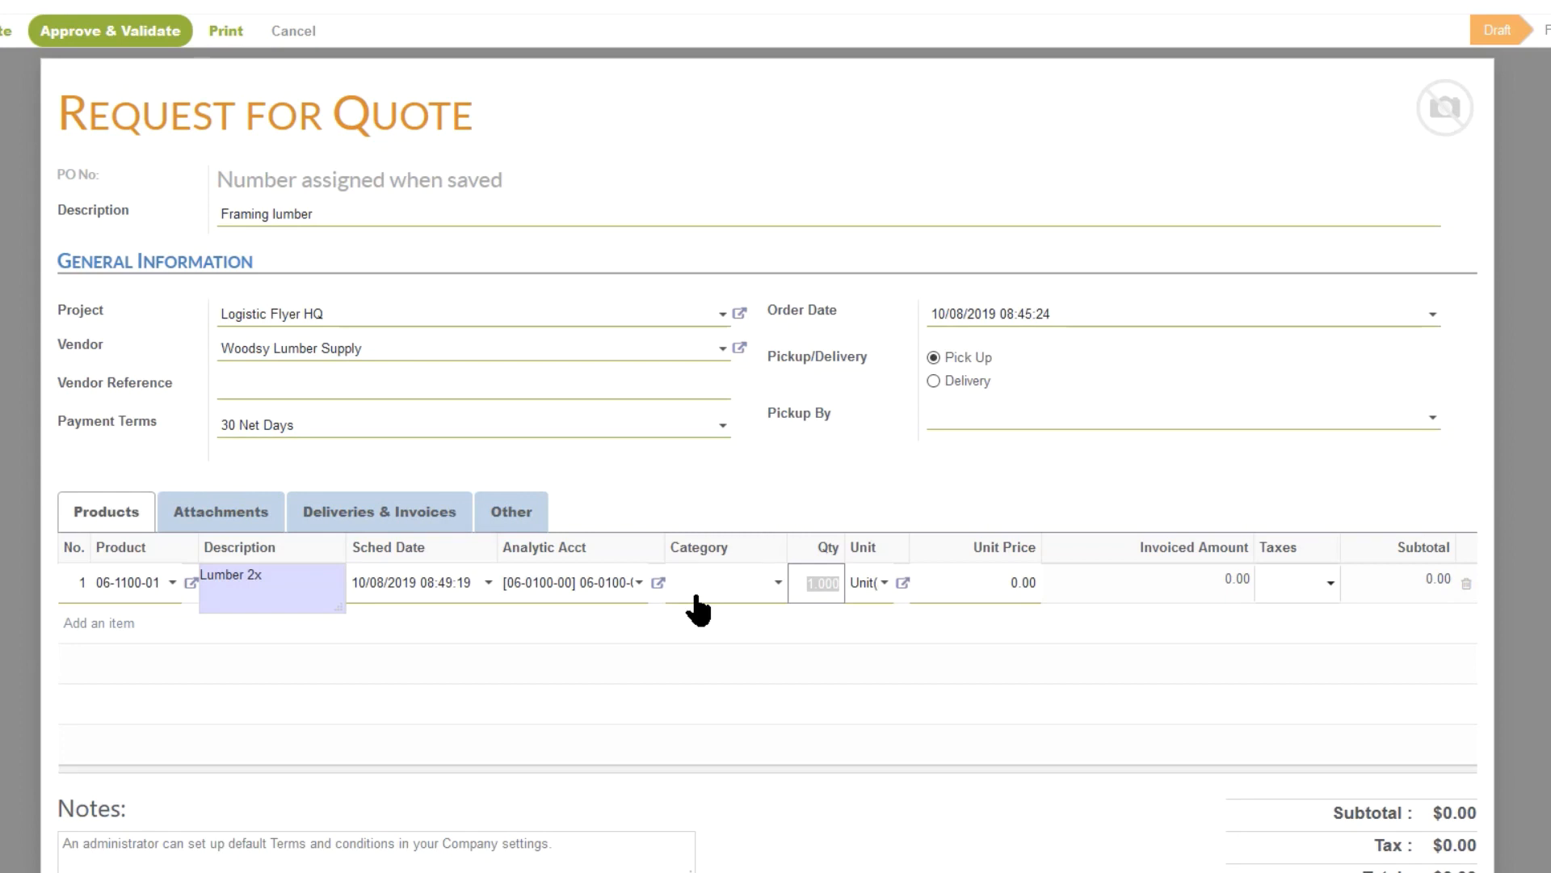
{"action": "type", "text": "8"}
{"action": "key", "text": "Tab"}
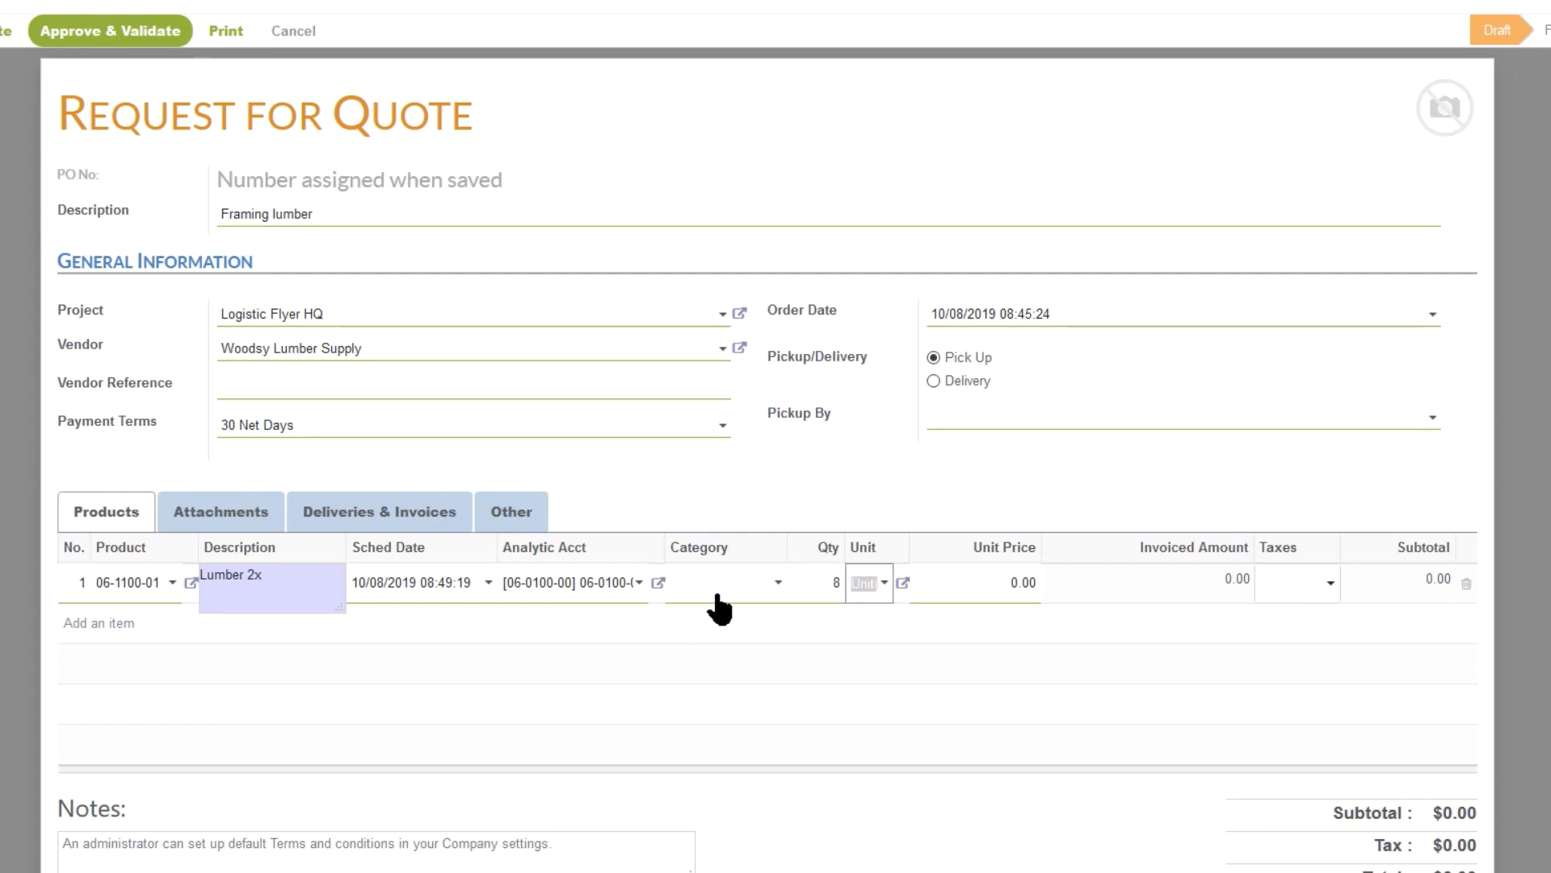
{"action": "type", "text": "ea"}
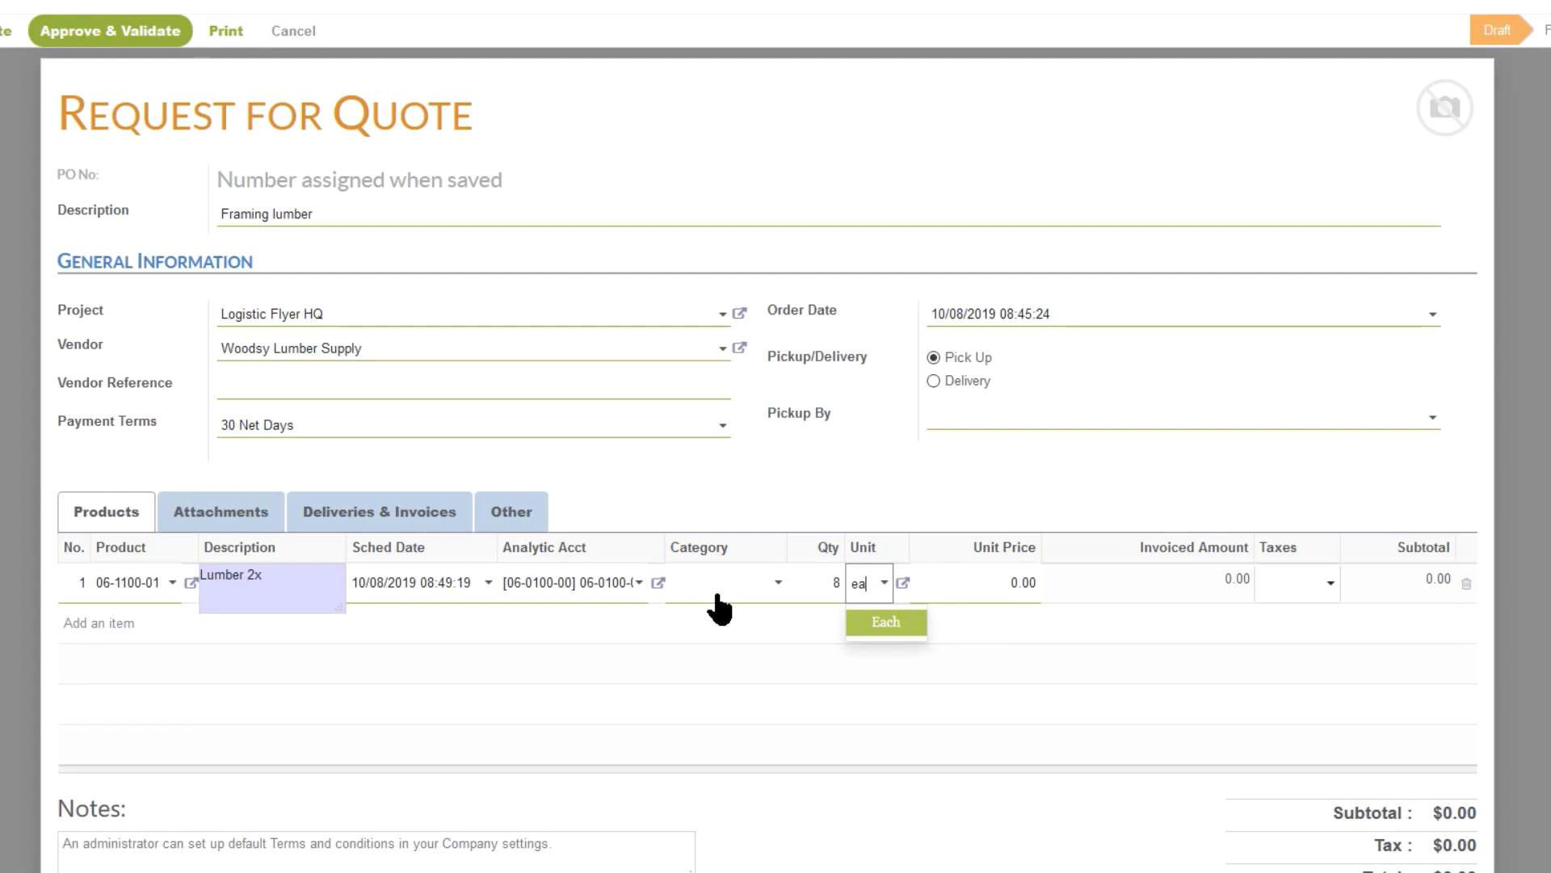
{"action": "key", "text": "Tab"}
{"action": "type", "text": "2.22"}
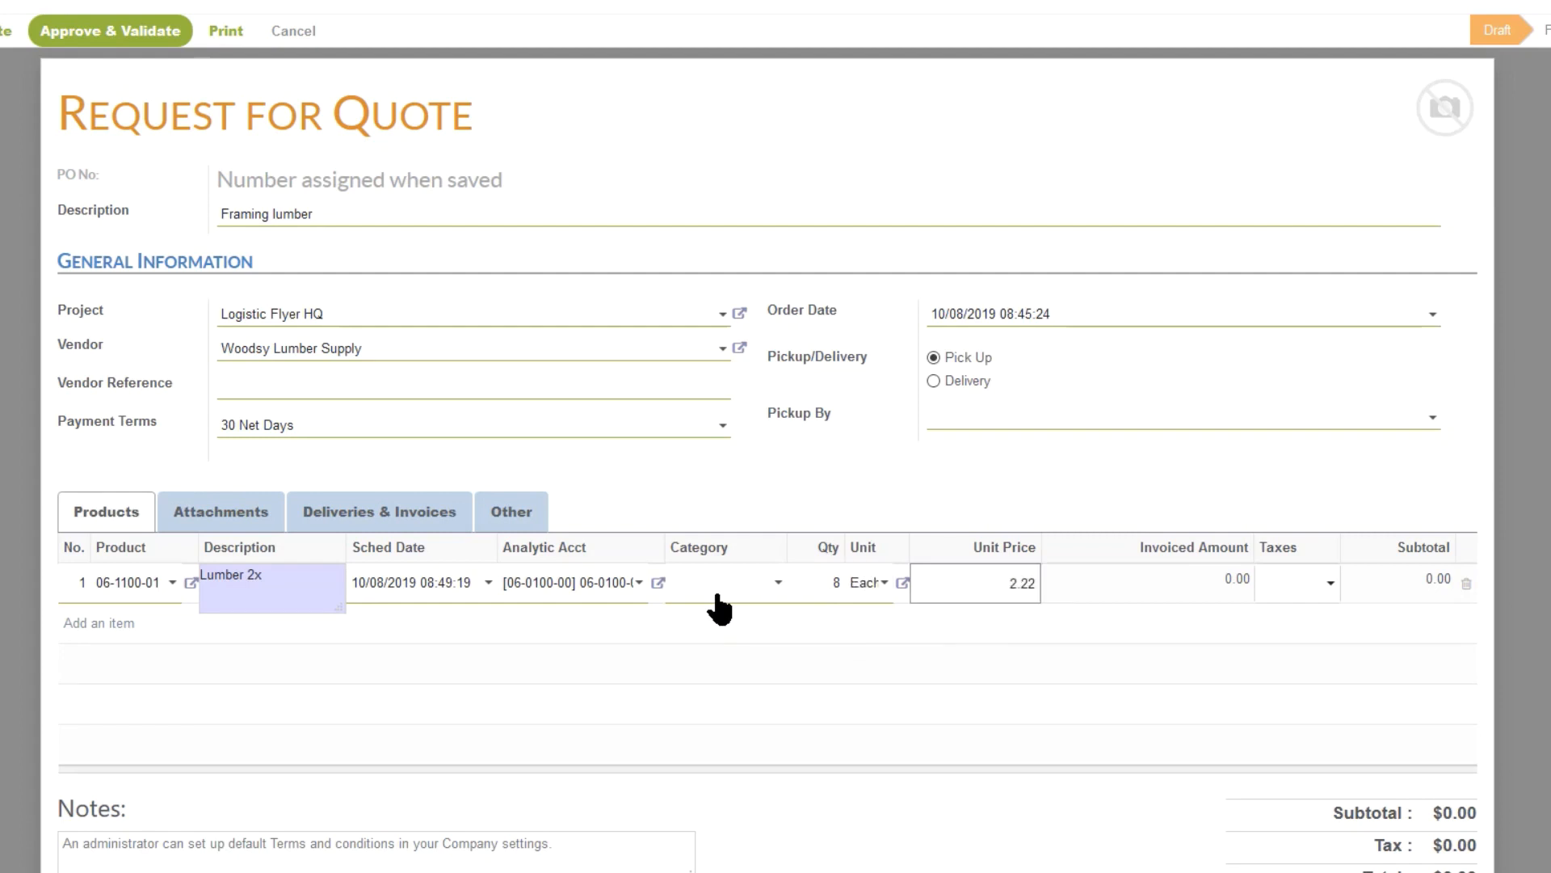
Apply the State Sales & Use tax to the lumber line.
{"action": "key", "text": "Tab"}
{"action": "left_click", "coordinate": [1284, 582]}
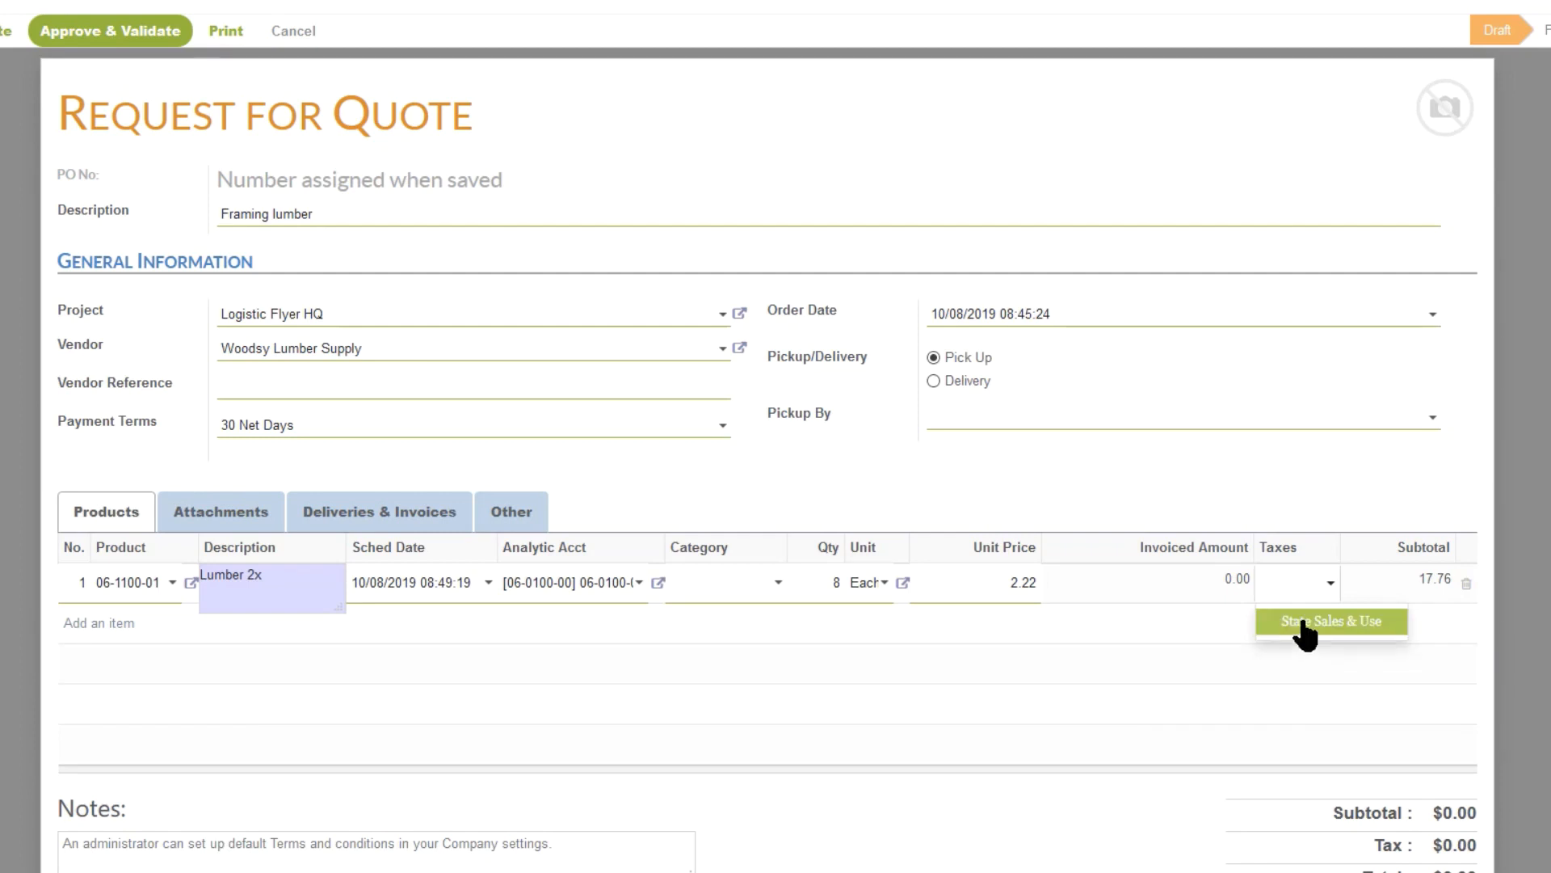
{"action": "left_click", "coordinate": [1305, 622]}
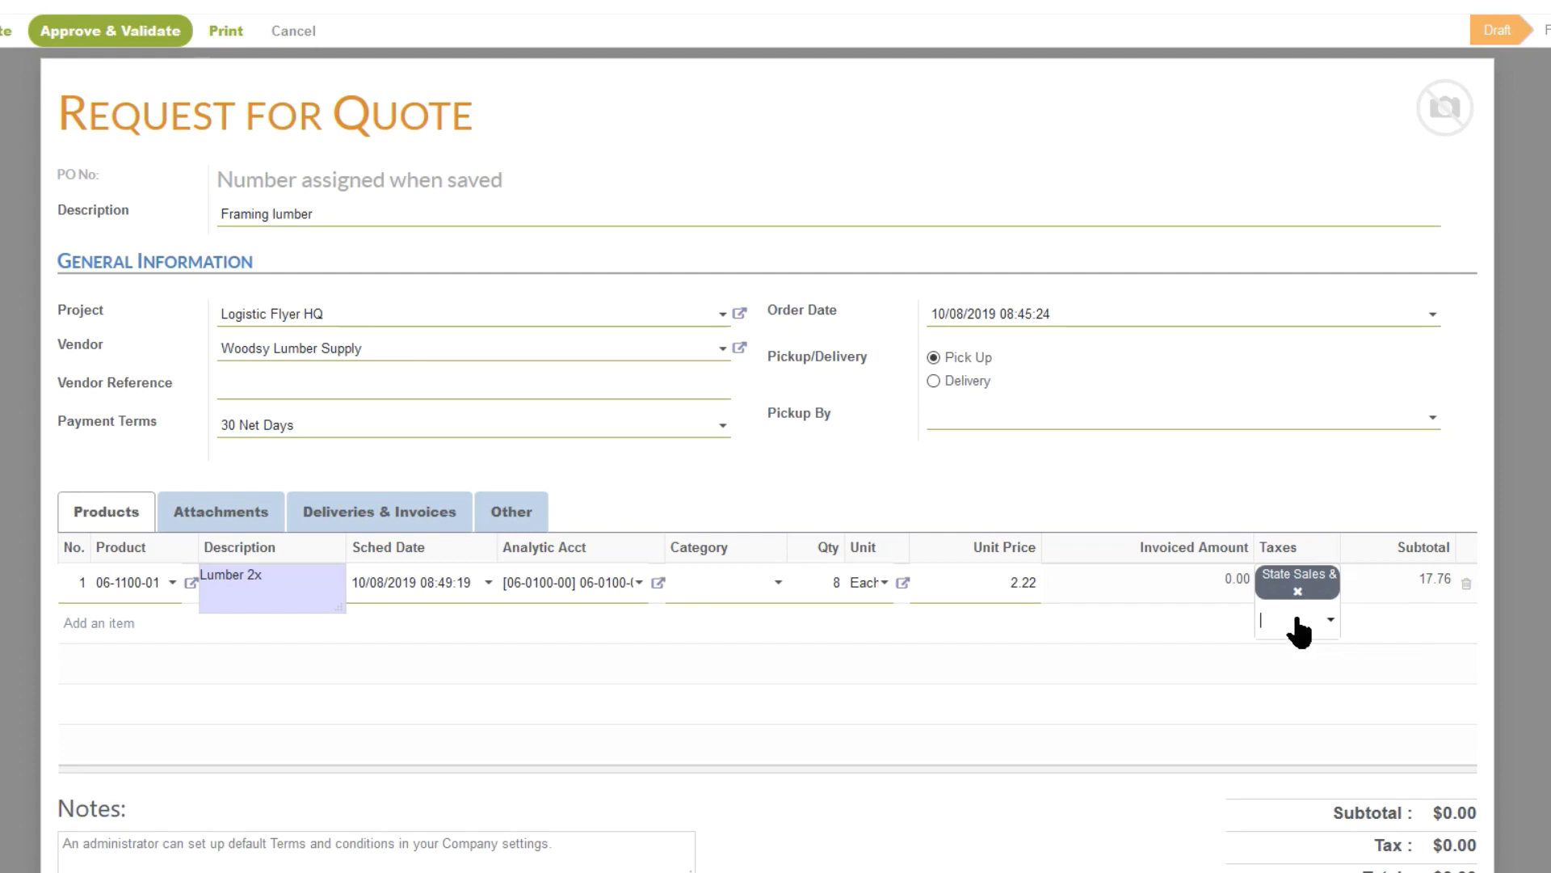
Add a second order line with the product 06-1100-01 Wood Framing - Material.
{"action": "left_click", "coordinate": [1297, 634]}
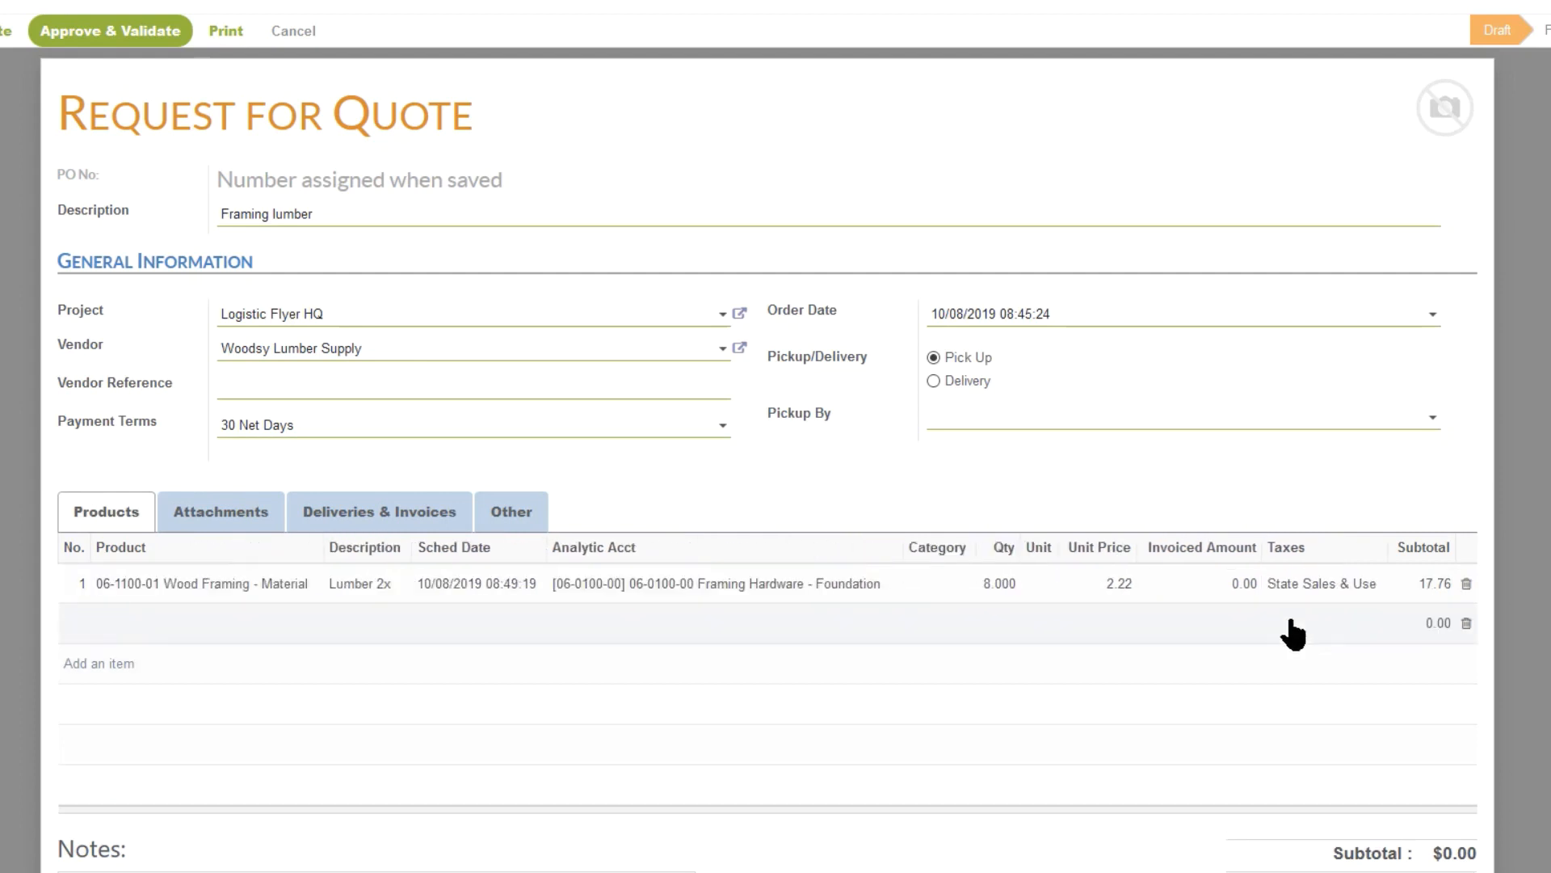
{"action": "scroll", "coordinate": [809, 524], "scroll_direction": "down", "scroll_amount": 2}
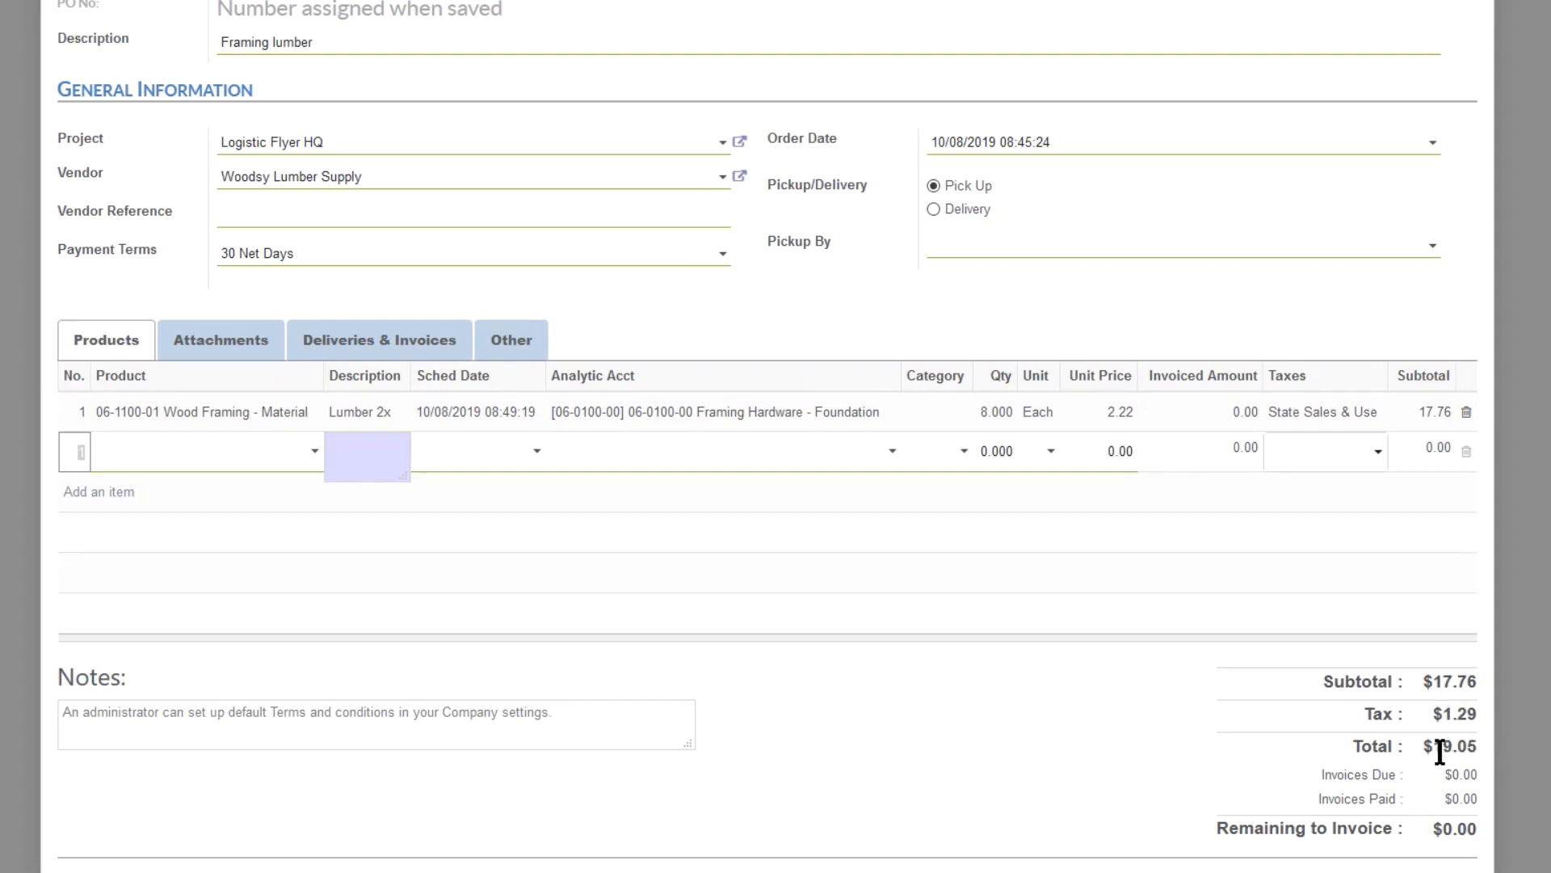
{"action": "left_click", "coordinate": [175, 459]}
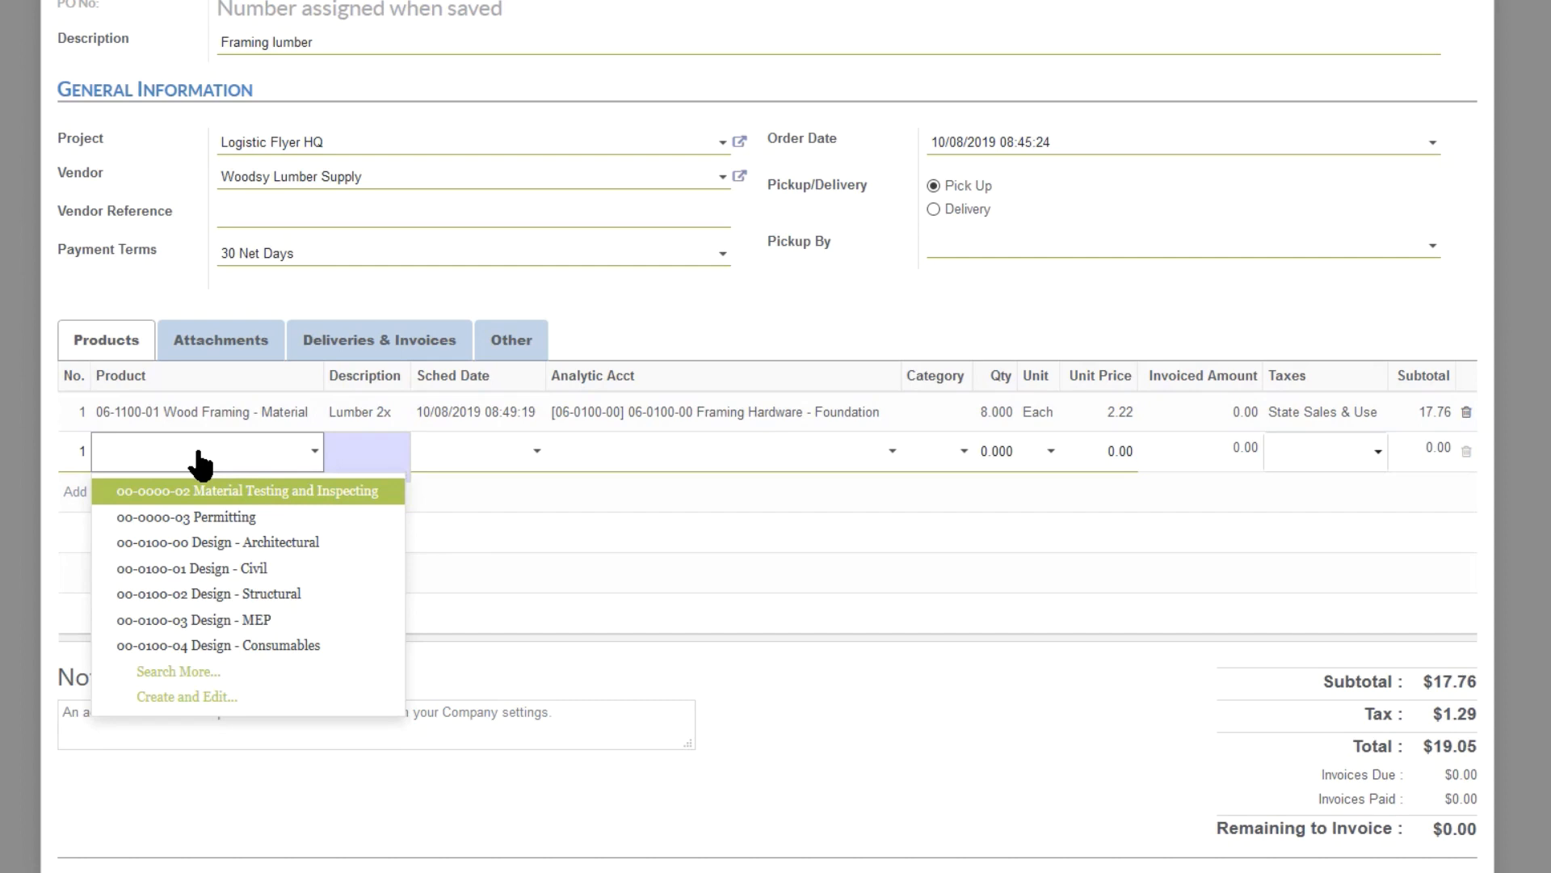
{"action": "type", "text": "06-"}
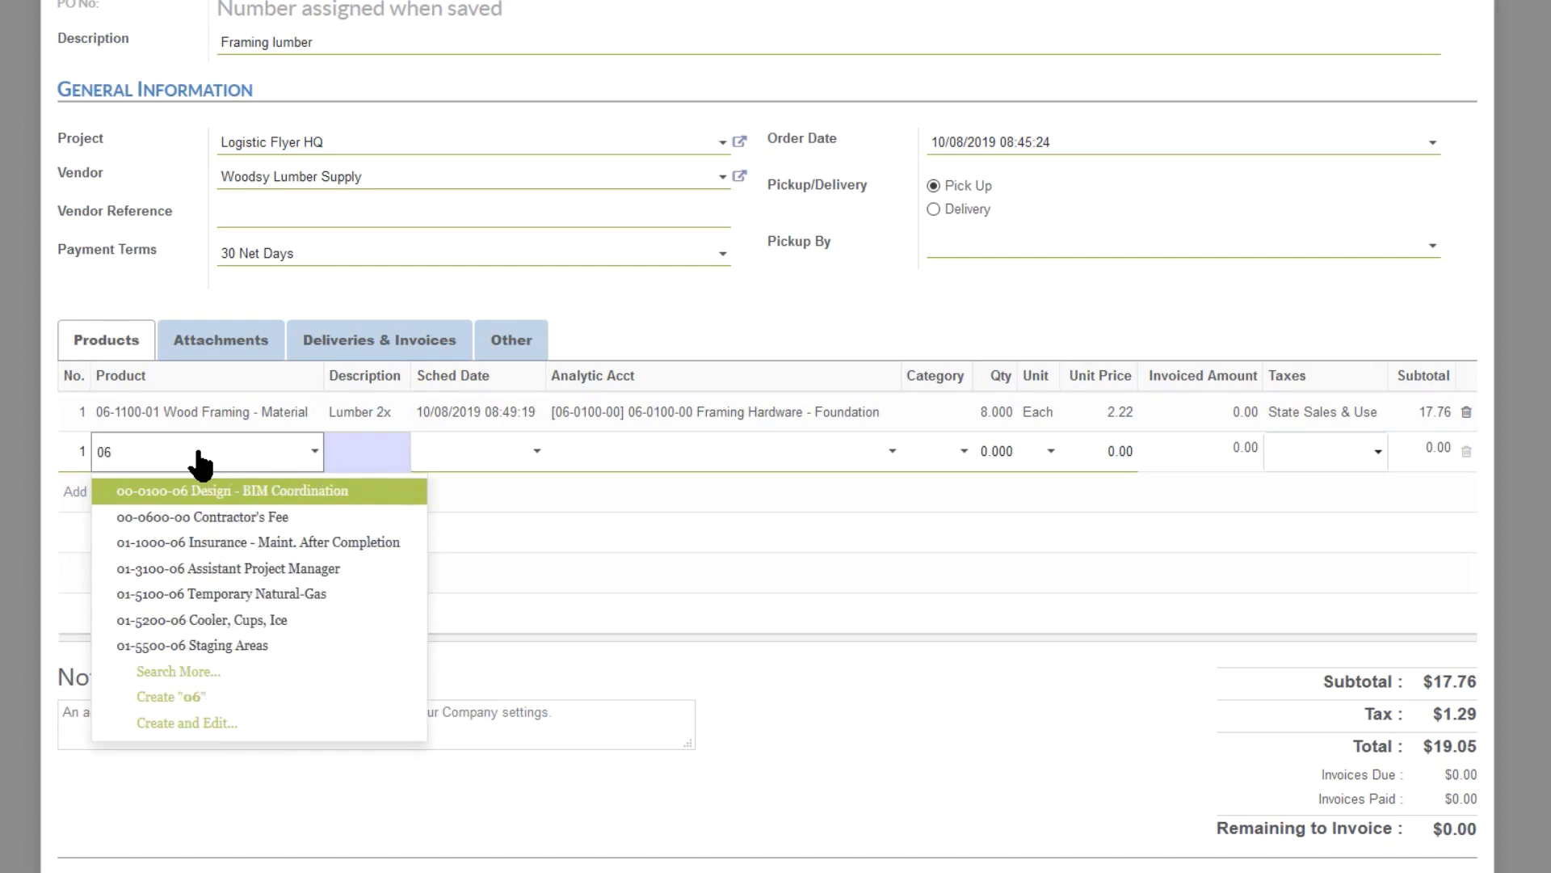
{"action": "key", "text": "Return"}
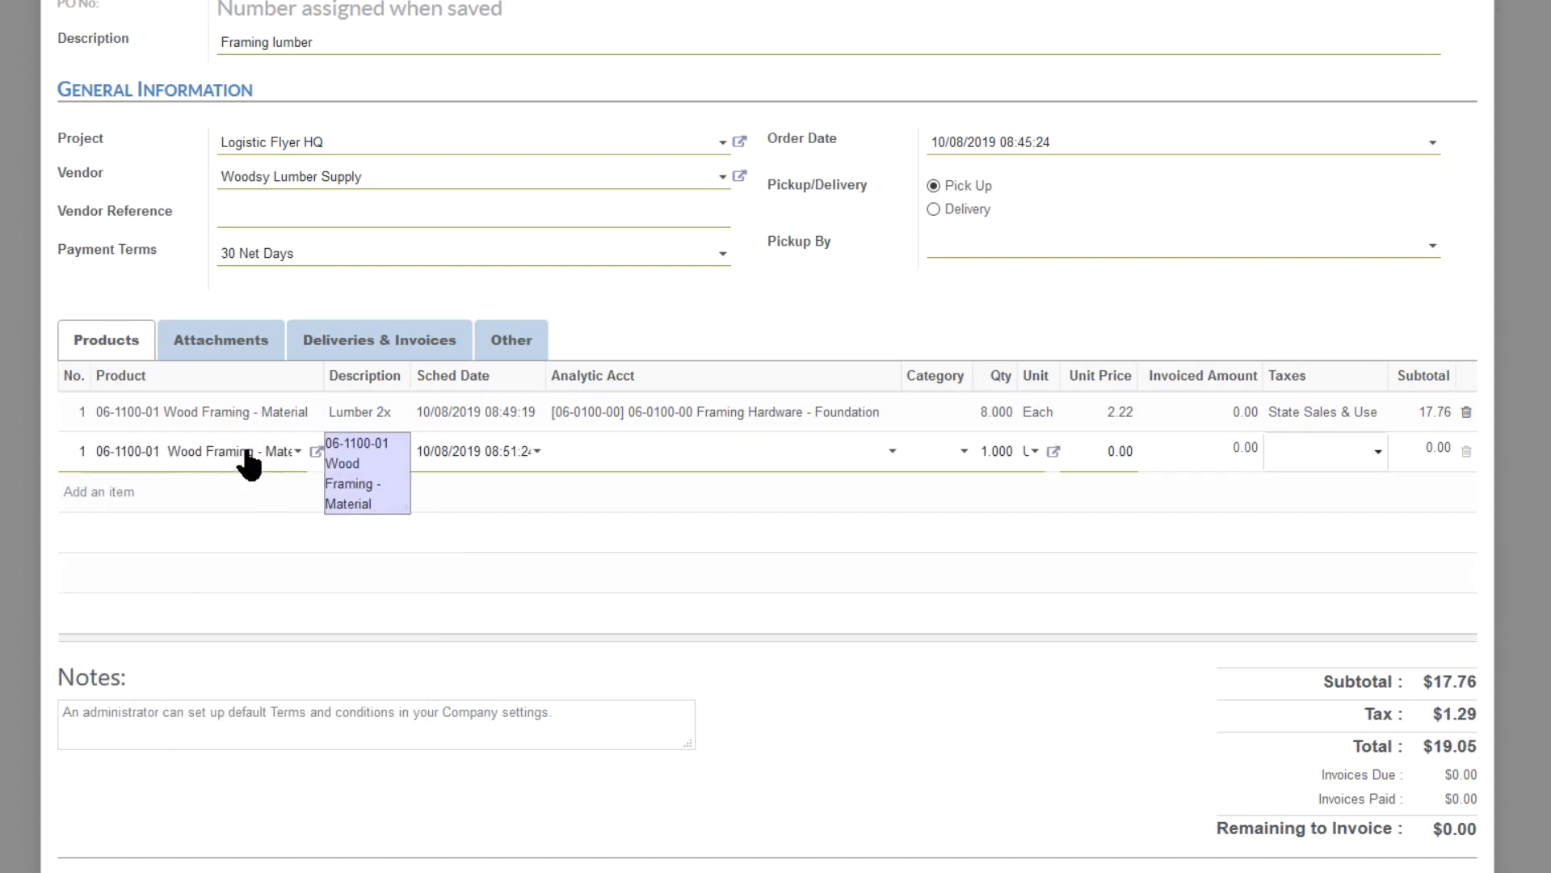
Describe the second line as "Lumber 4x" and assign the analytic account 06-0100-00 Framing Hardware - Foundation.
{"action": "key", "text": "ctrl+a"}
{"action": "type", "text": "Lumber 4x"}
{"action": "key", "text": "Tab"}
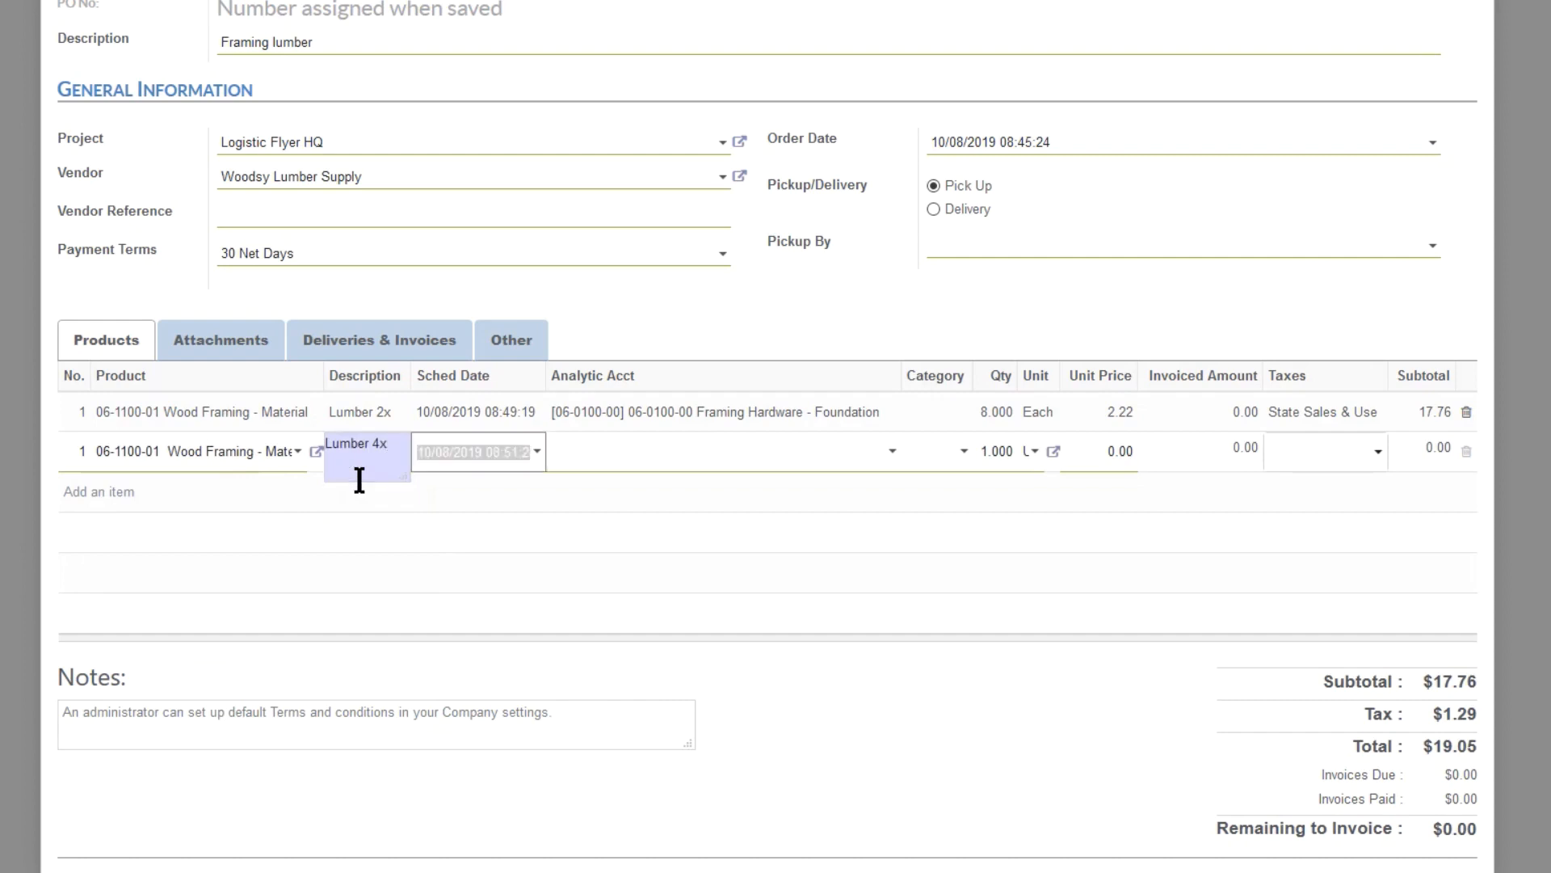
{"action": "key", "text": "Tab"}
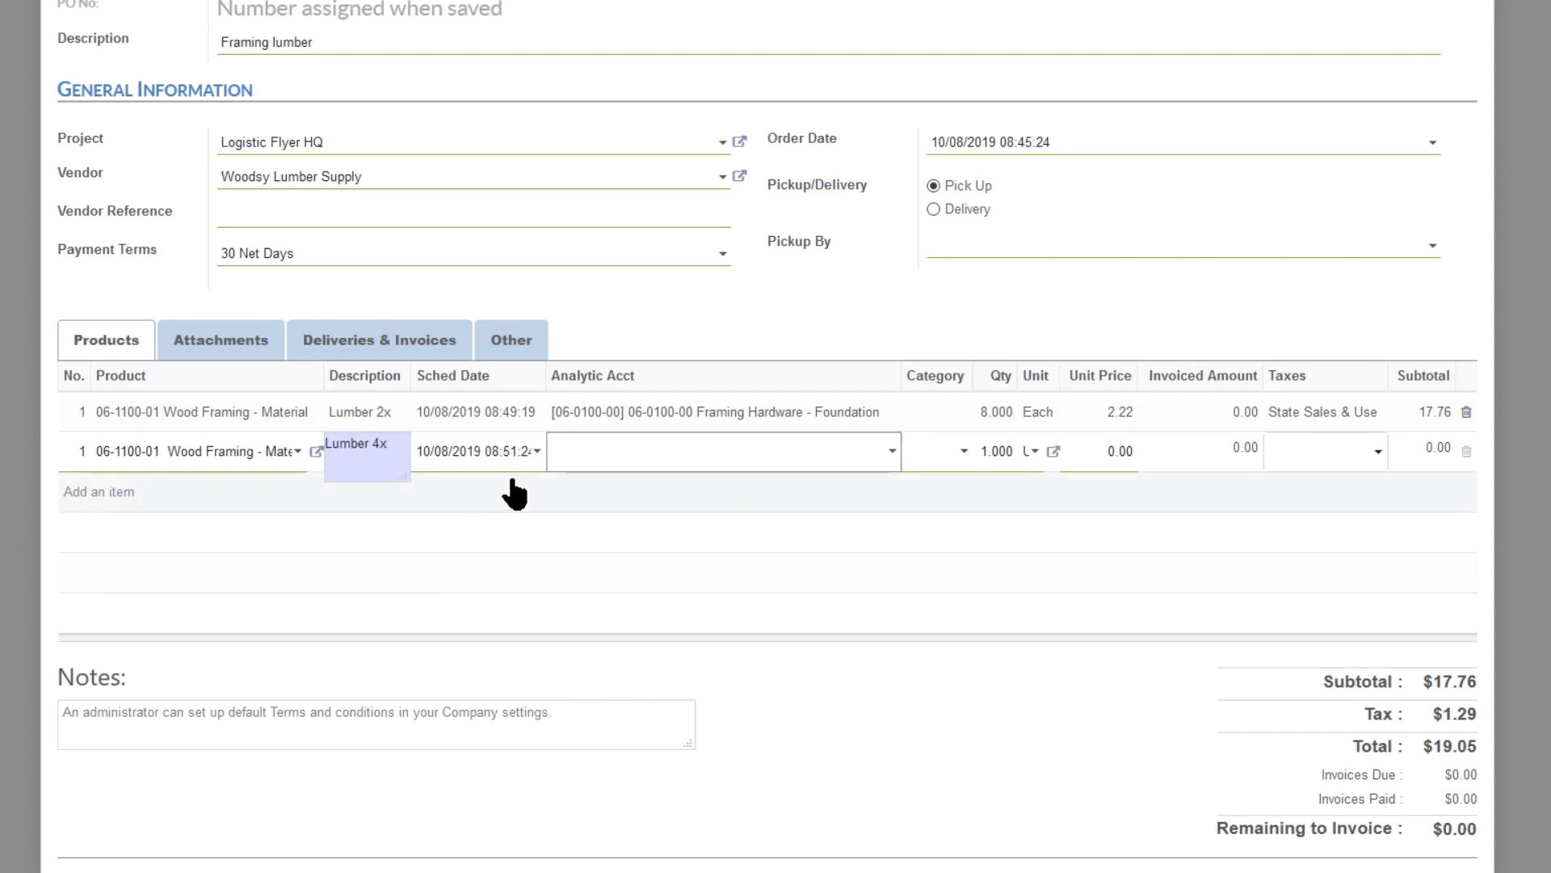
{"action": "left_click", "coordinate": [624, 456]}
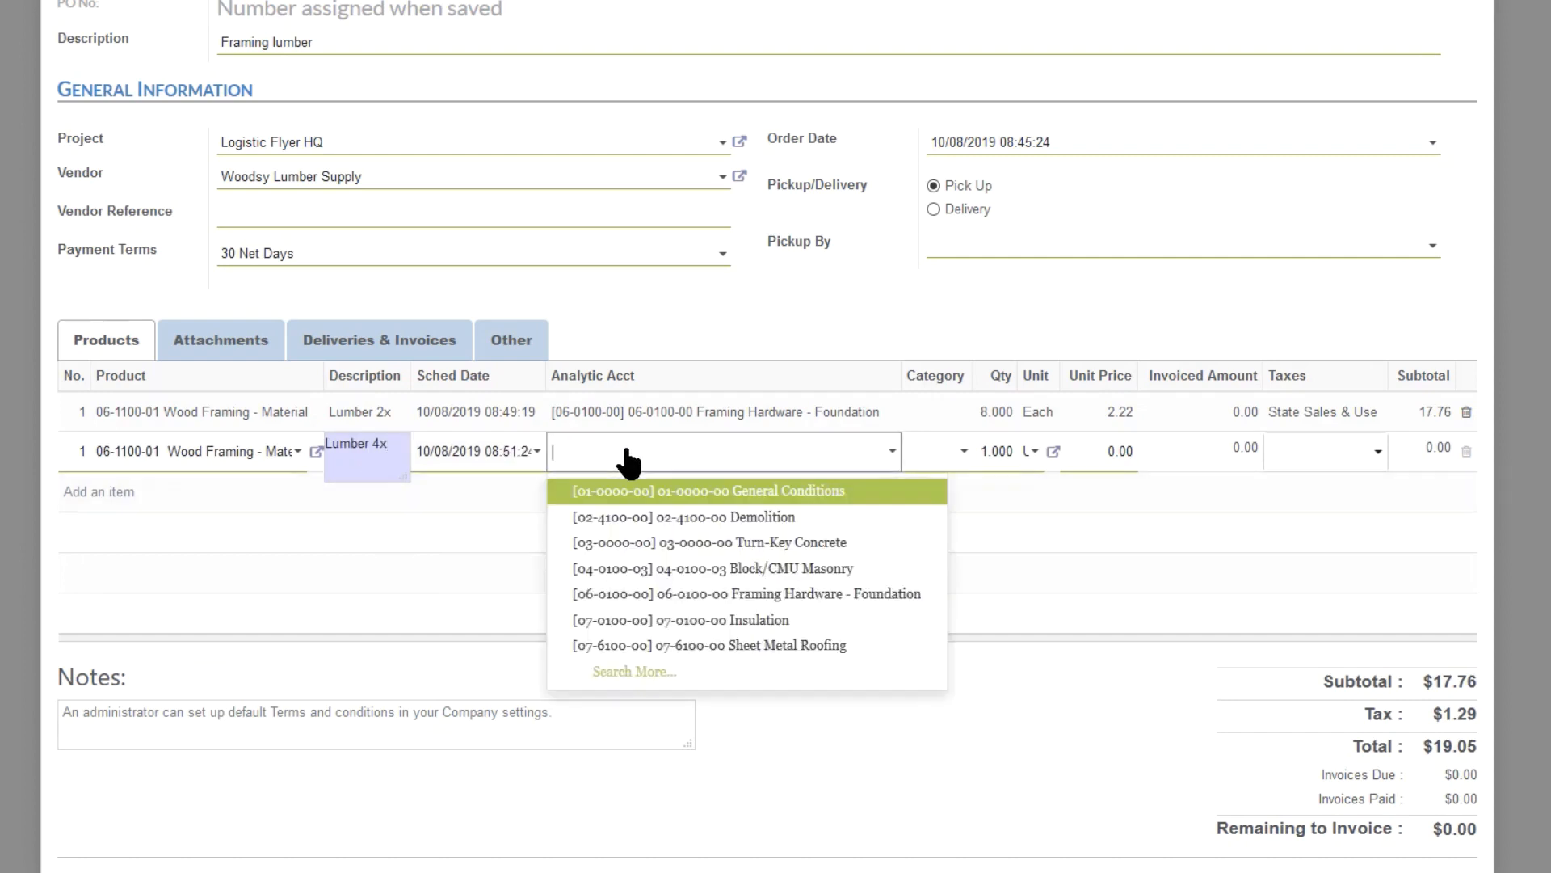
{"action": "left_click", "coordinate": [627, 594]}
{"action": "key", "text": "Tab"}
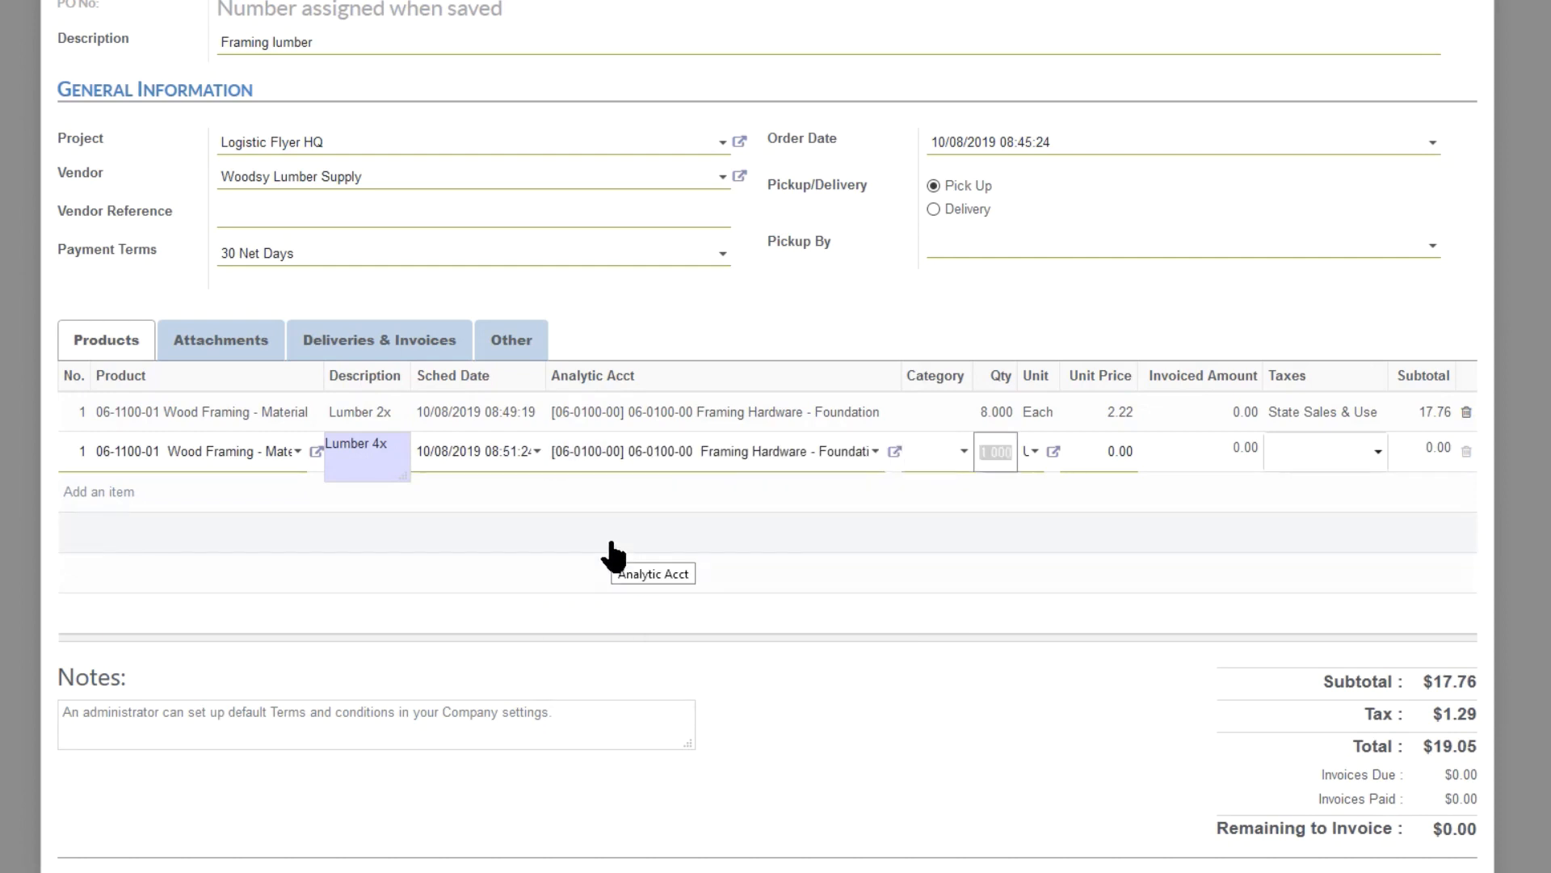
Set the Lumber 4x line's quantity to 18 and unit price to 4.85, without a tax, and save the request for quote.
{"action": "type", "text": "18"}
{"action": "key", "text": "Tab"}
{"action": "key", "text": "Tab"}
{"action": "type", "text": "4.85"}
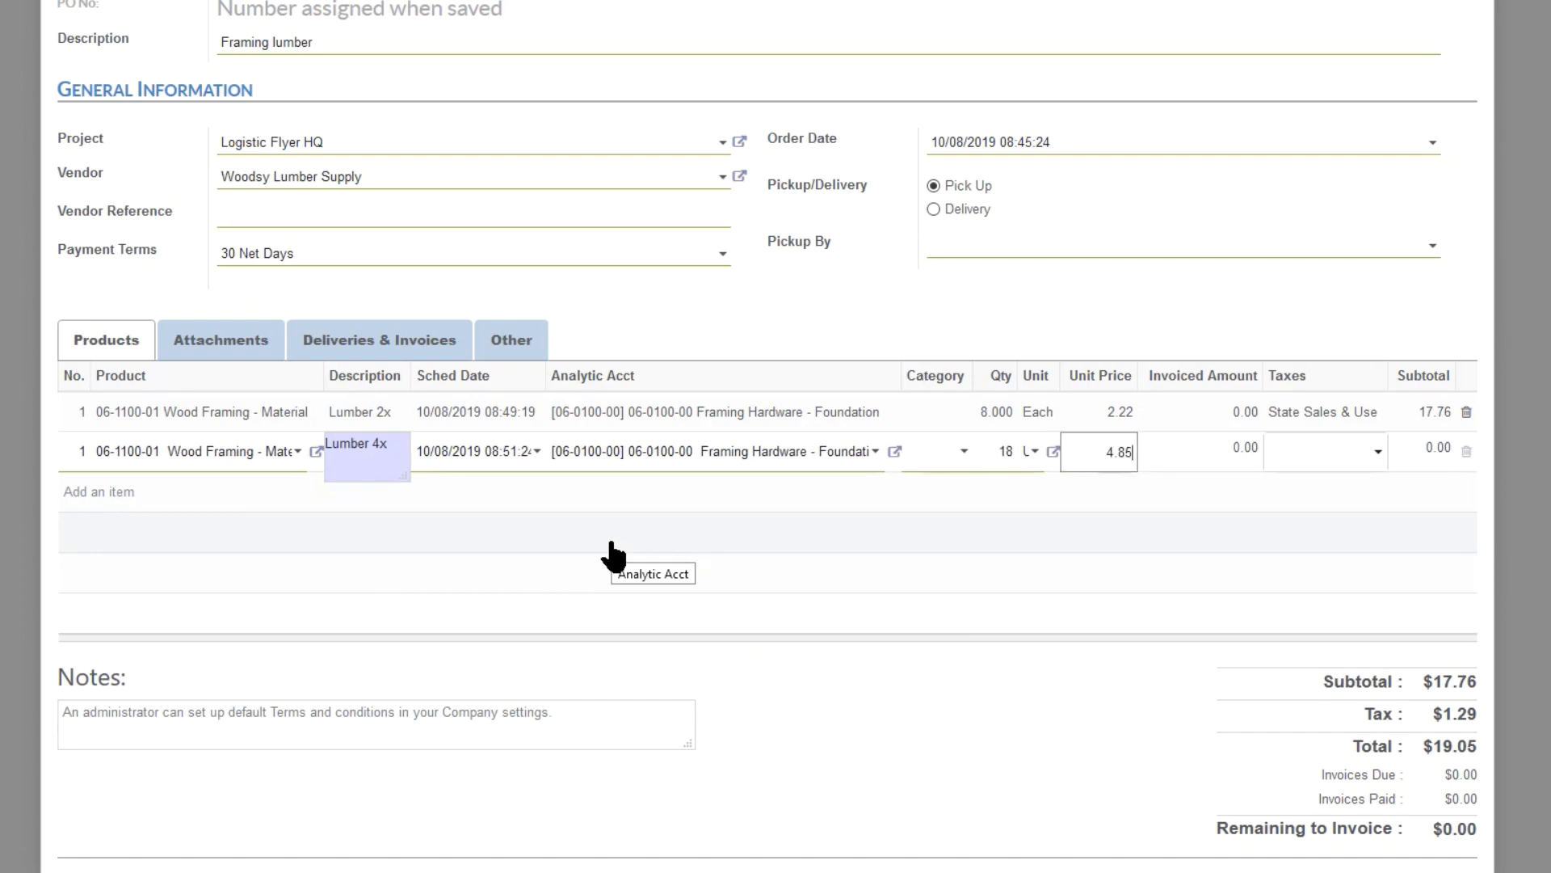
{"action": "key", "text": "Tab"}
{"action": "key", "text": "Tab"}
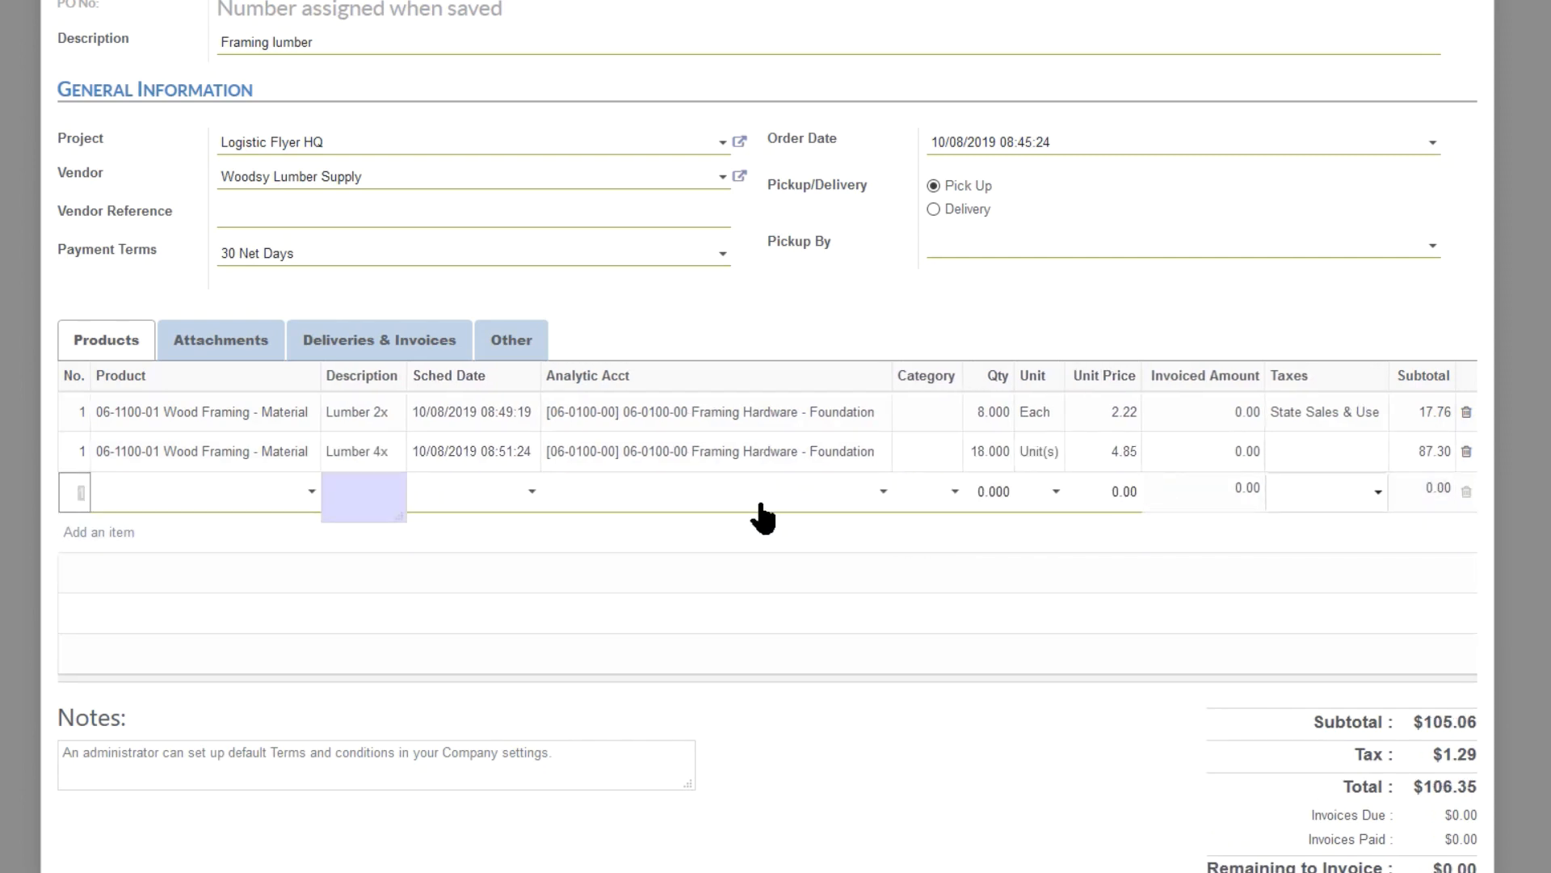
{"action": "scroll", "coordinate": [762, 518], "scroll_direction": "up", "scroll_amount": 3}
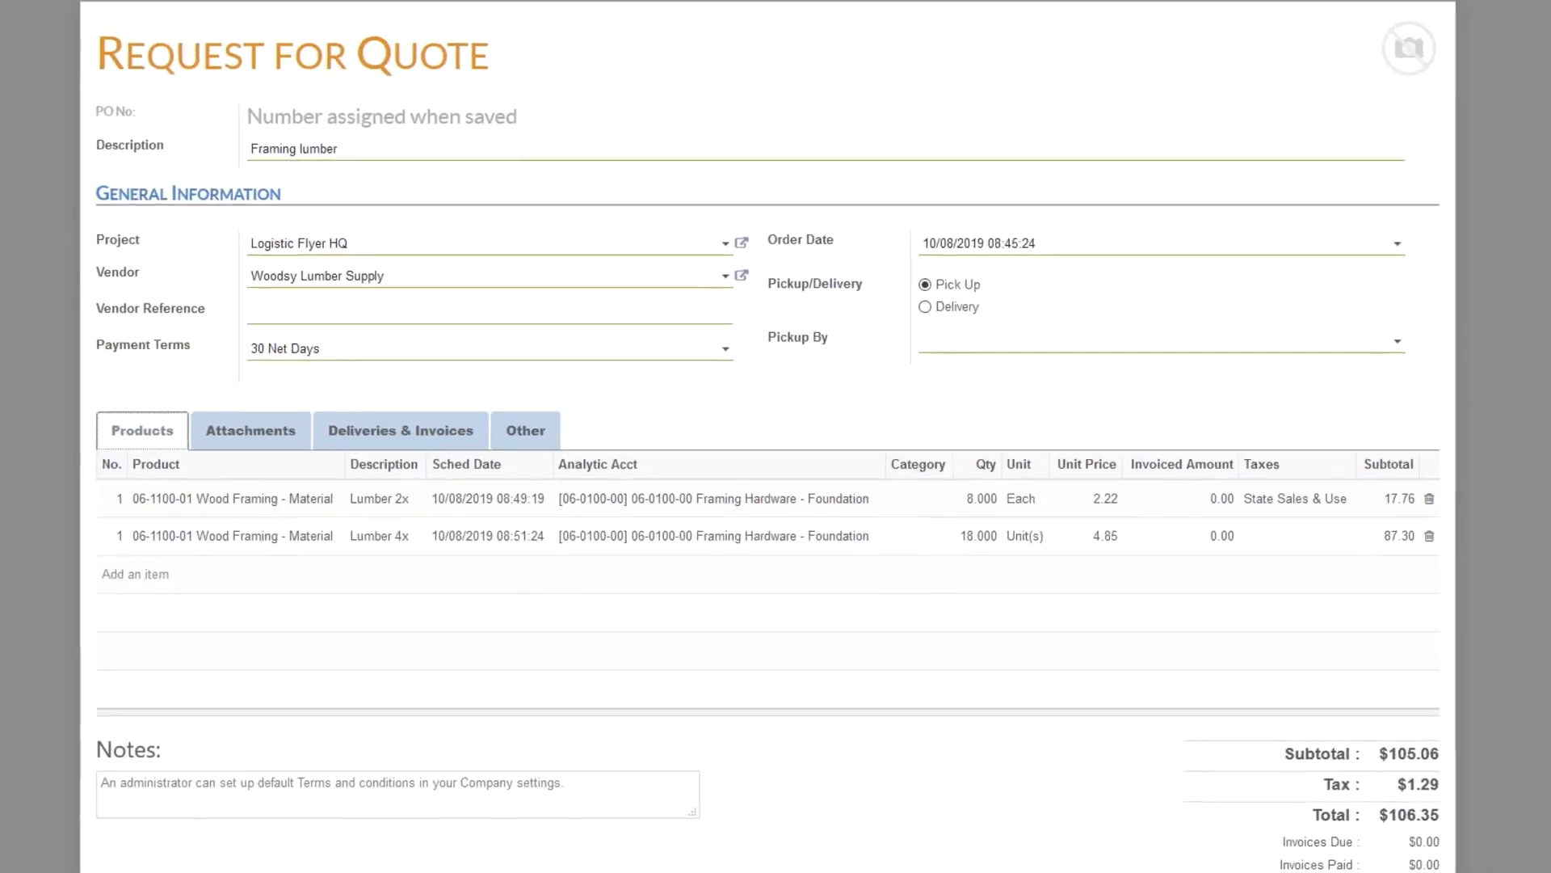
{"action": "left_click", "coordinate": [35, 158]}
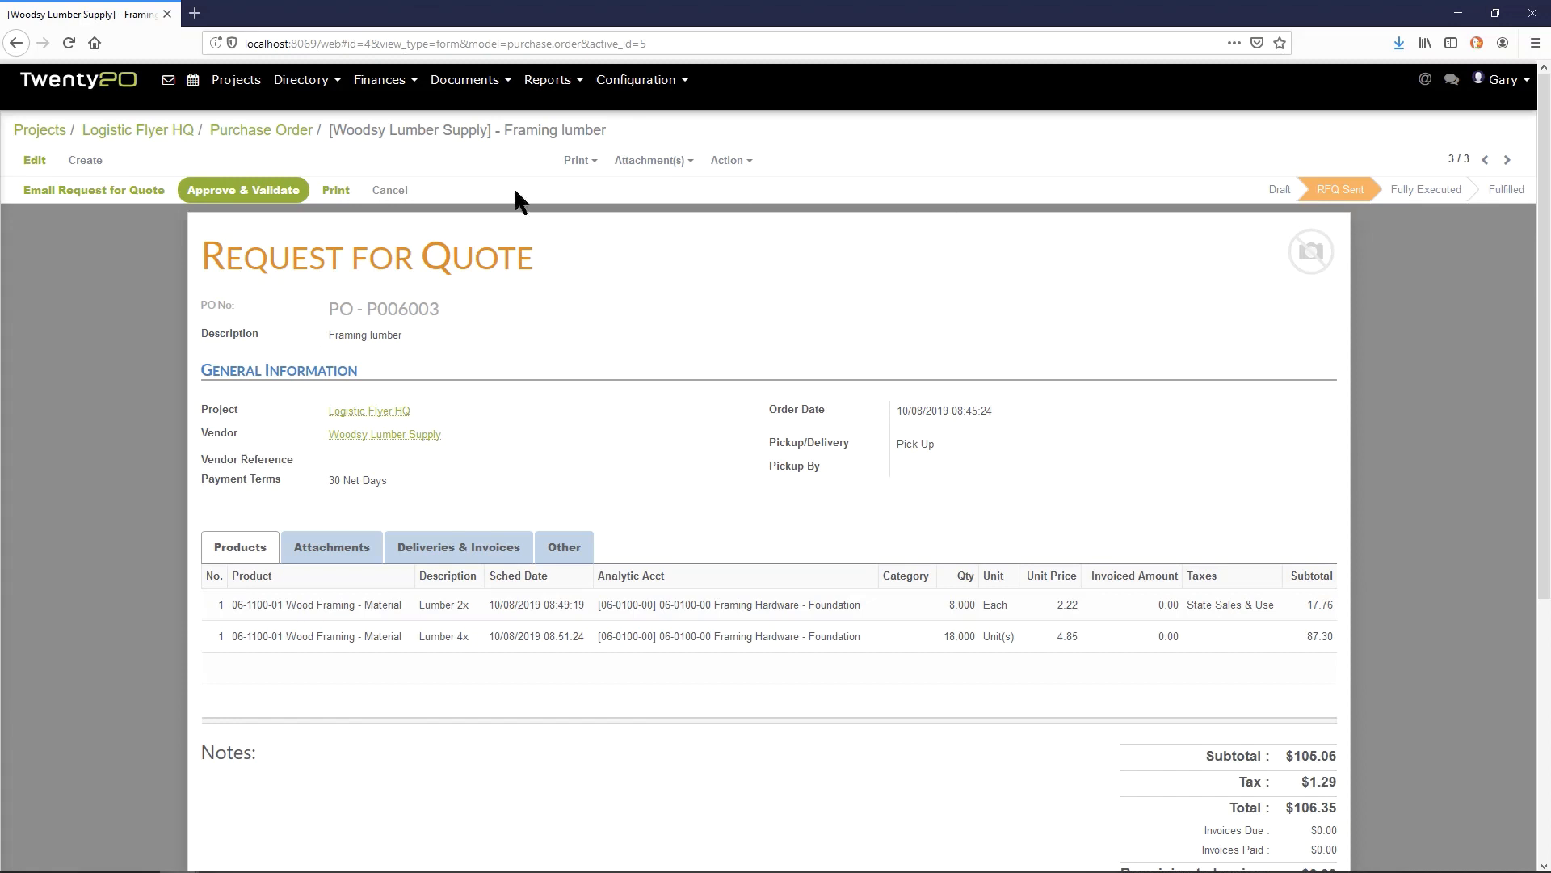
Edit the saved request to set the Lumber 2x line's unit price to 2.25, and save the change.
{"action": "left_click", "coordinate": [34, 160]}
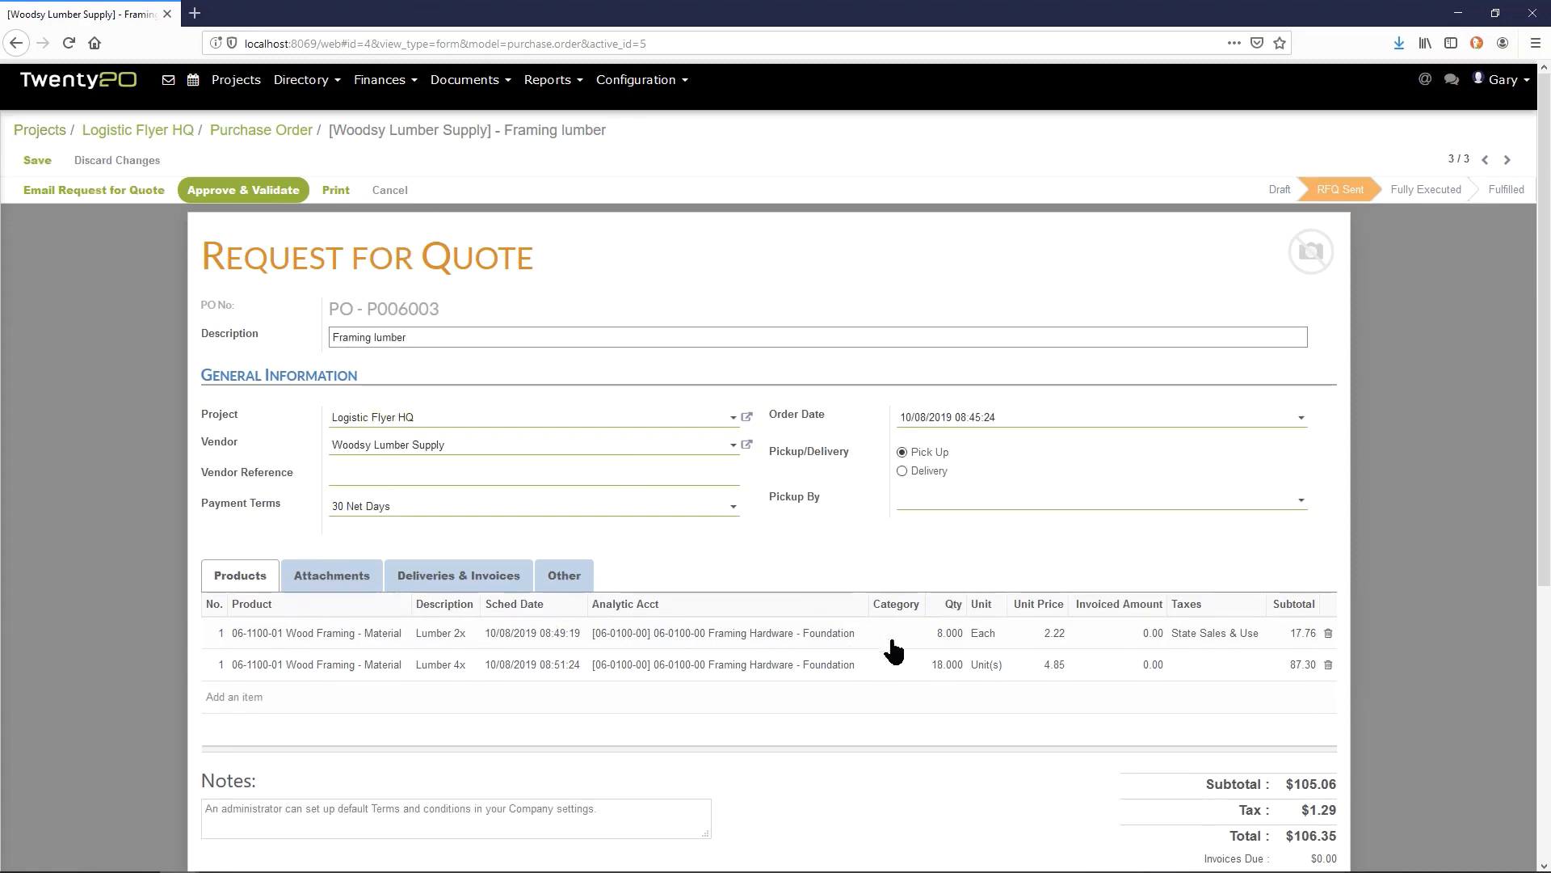
{"action": "left_click", "coordinate": [1028, 638]}
{"action": "type", "text": "2.25"}
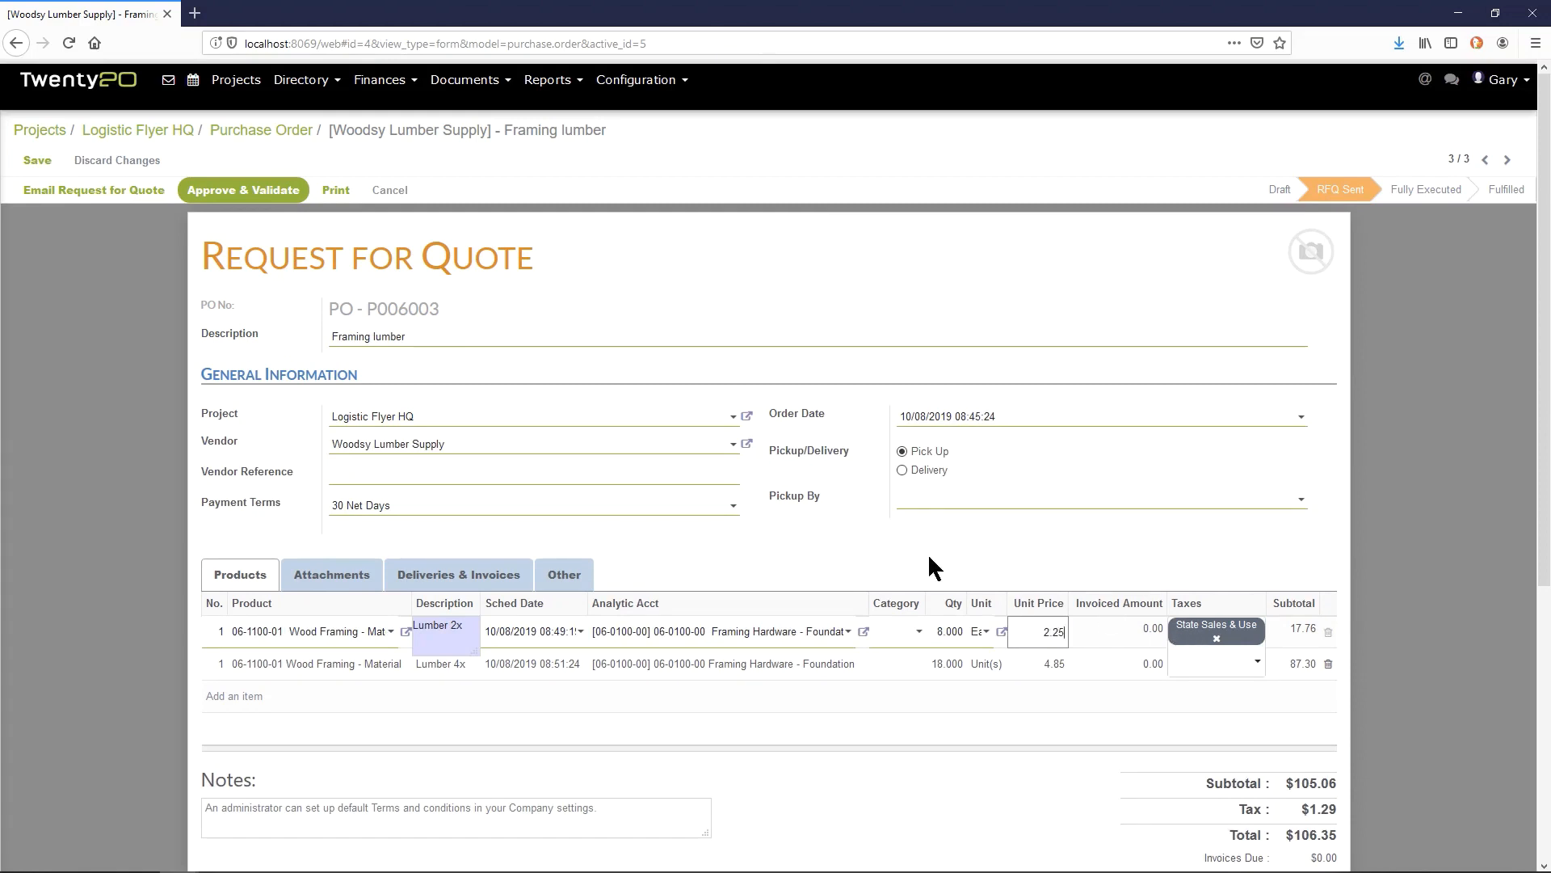
{"action": "left_click", "coordinate": [36, 160]}
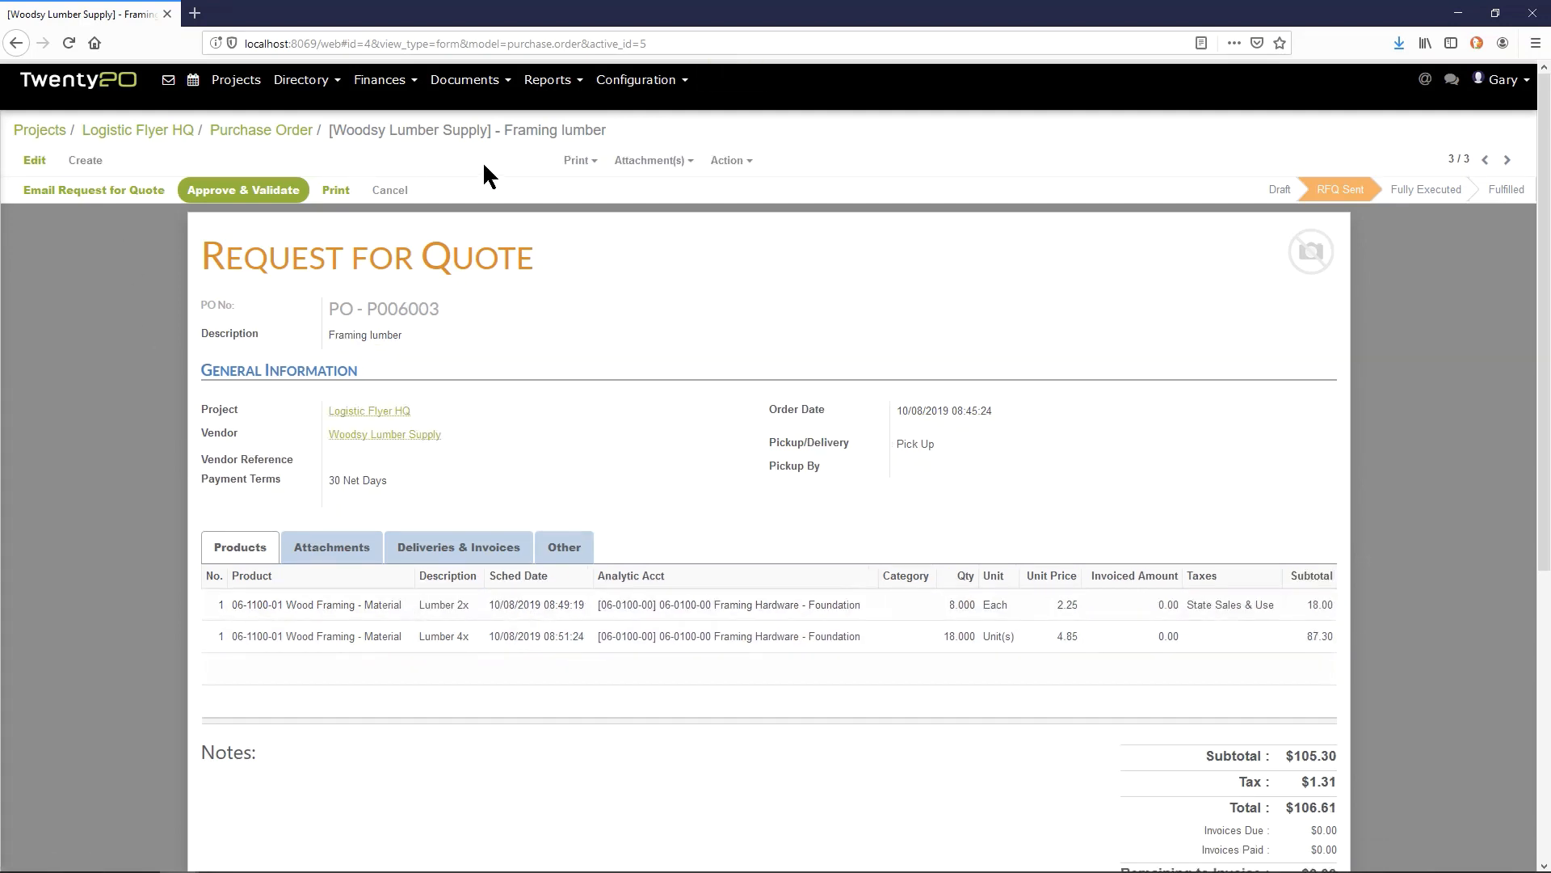
Approve and validate the request for quote, and mark the resulting purchase order as signed by the vendor.
{"action": "left_click", "coordinate": [257, 191]}
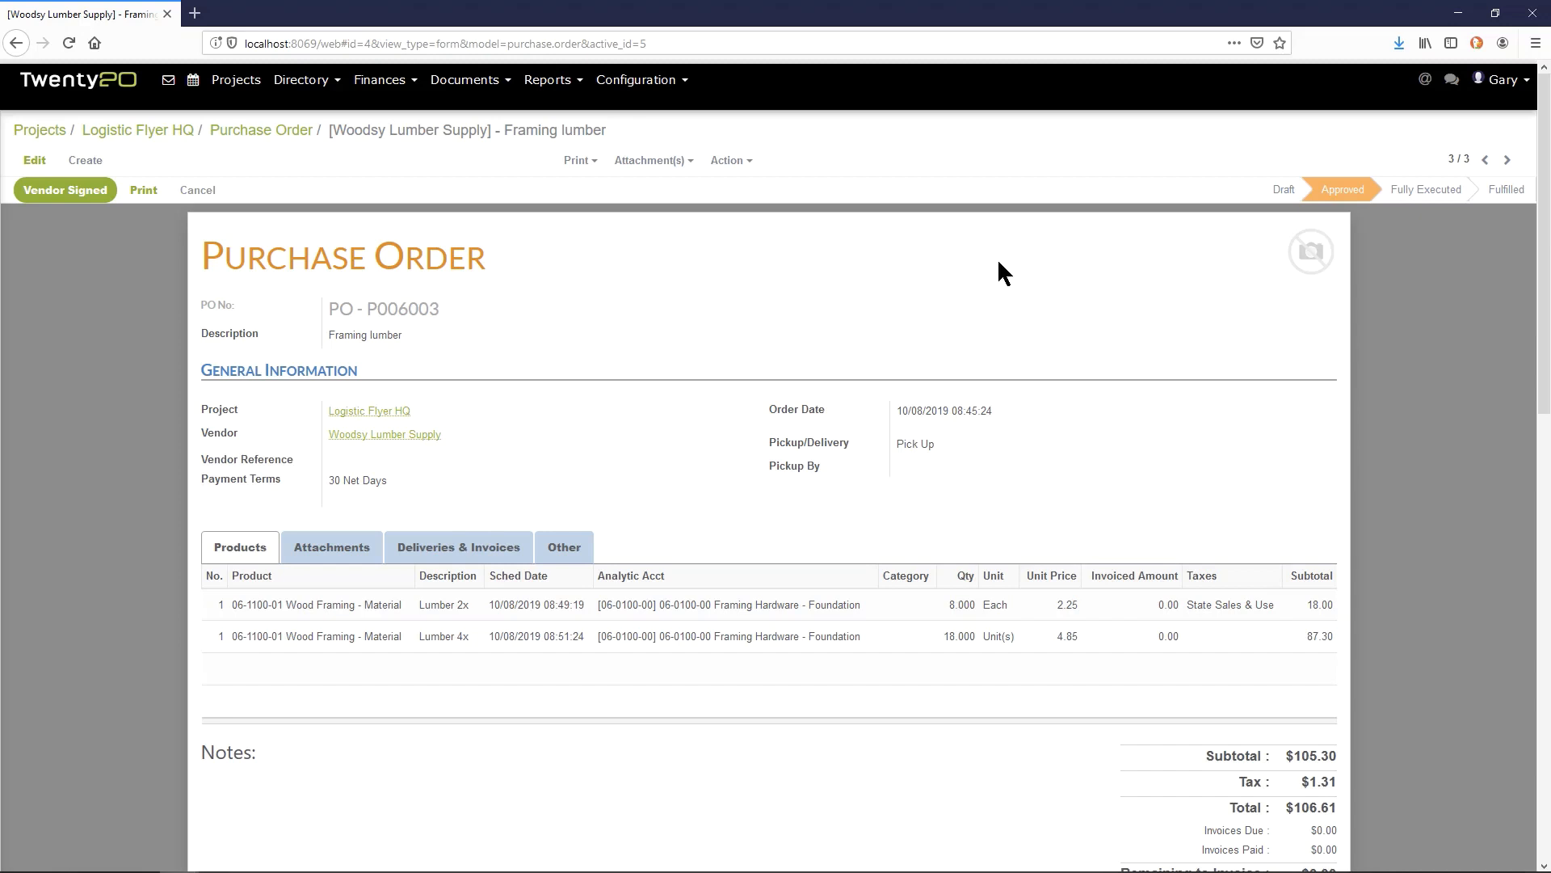
{"action": "left_click", "coordinate": [75, 190]}
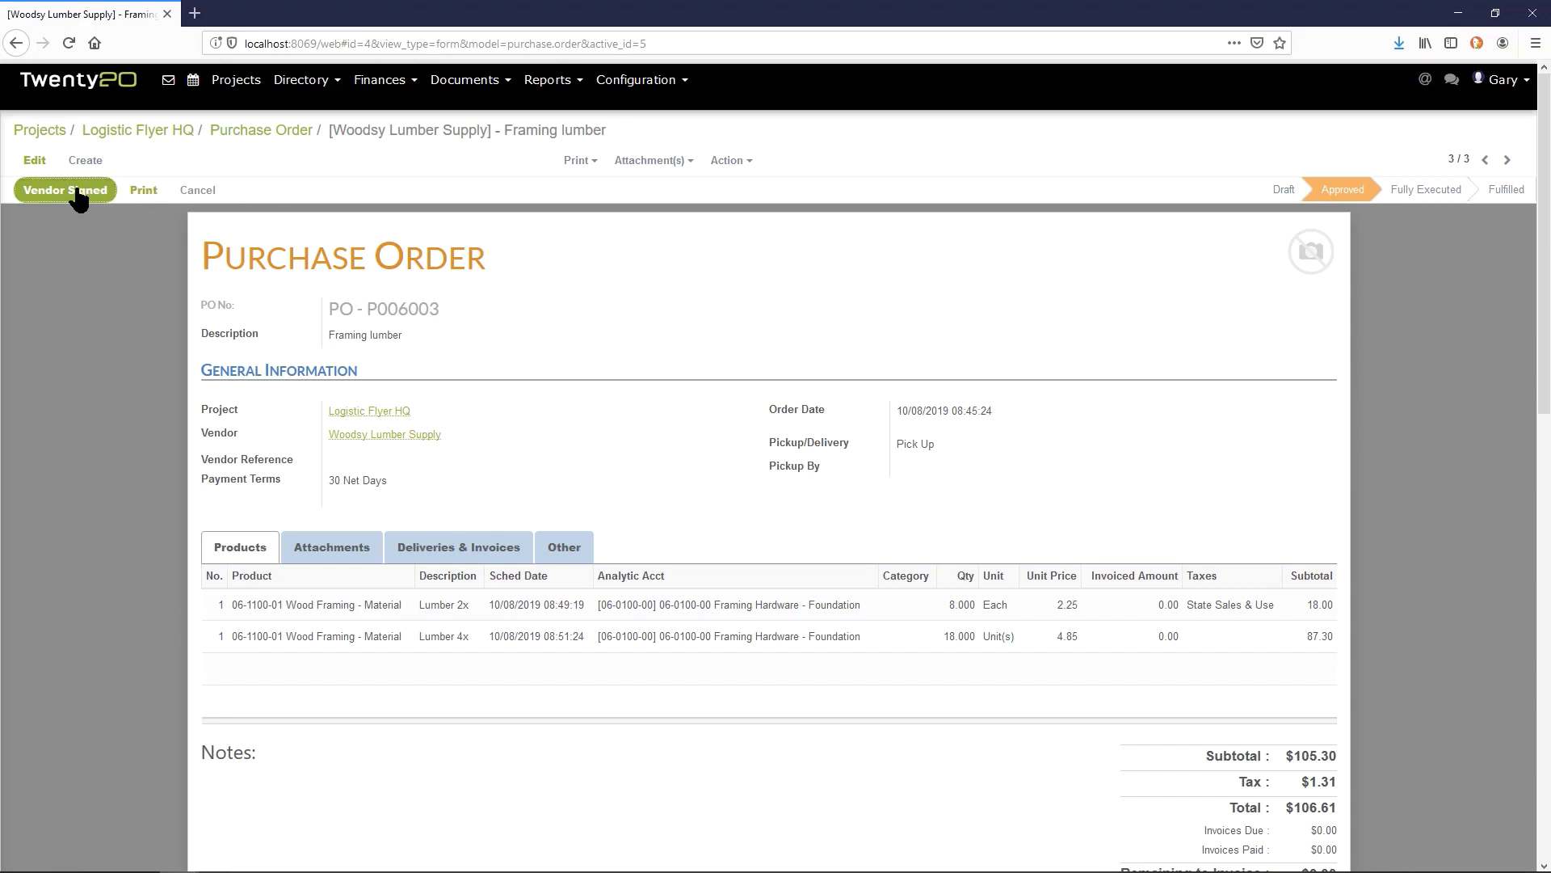